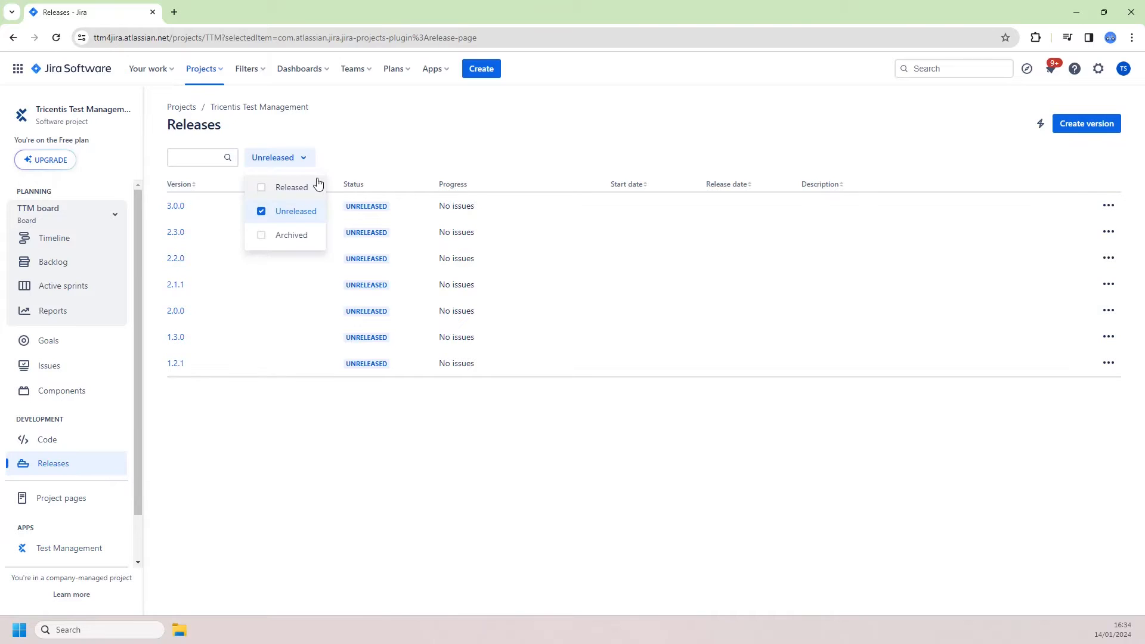
Show released versions alongside the unreleased ones in the Releases list.
{"action": "left_click", "coordinate": [316, 186]}
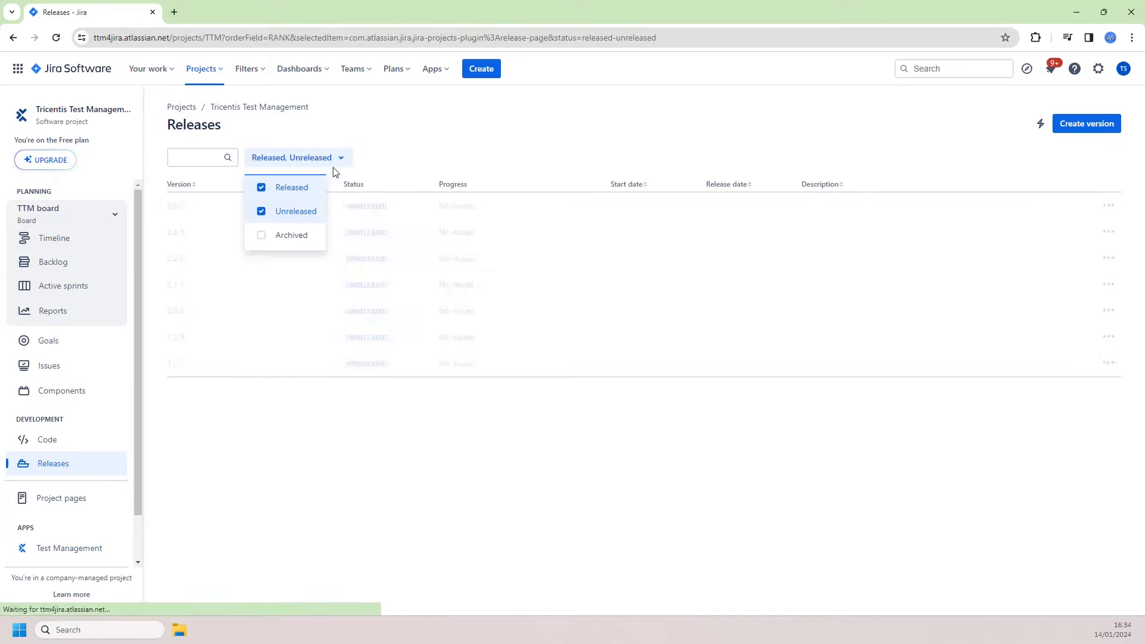
{"action": "left_click", "coordinate": [417, 149]}
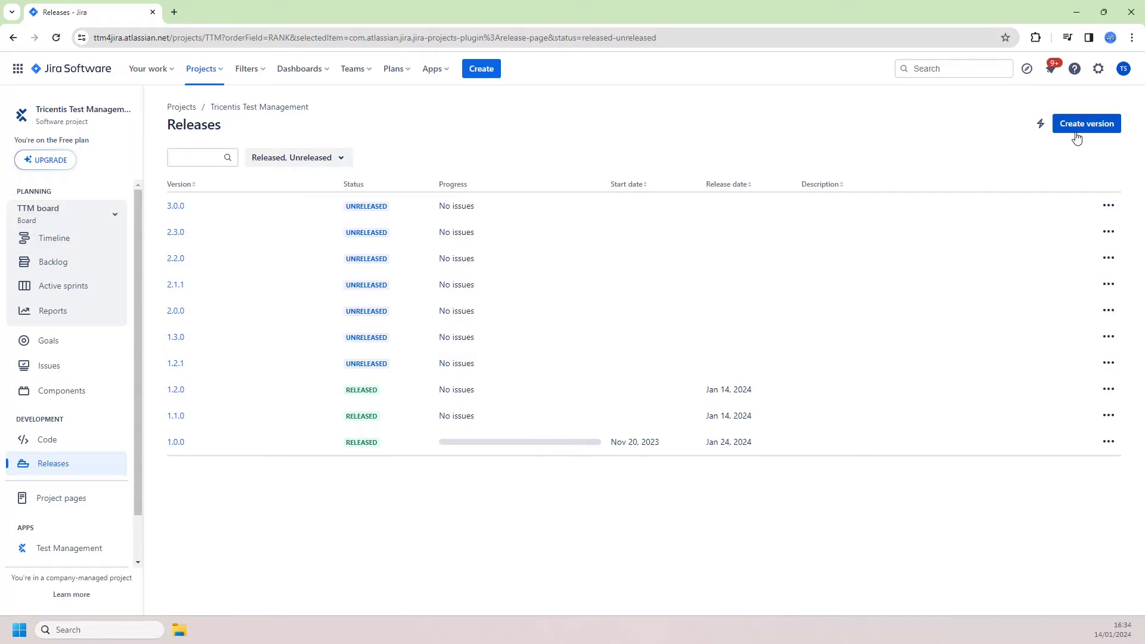
Create version 4.0.0 with start date 1/14/2024 and release date 1/21/2024.
{"action": "left_click", "coordinate": [1076, 138]}
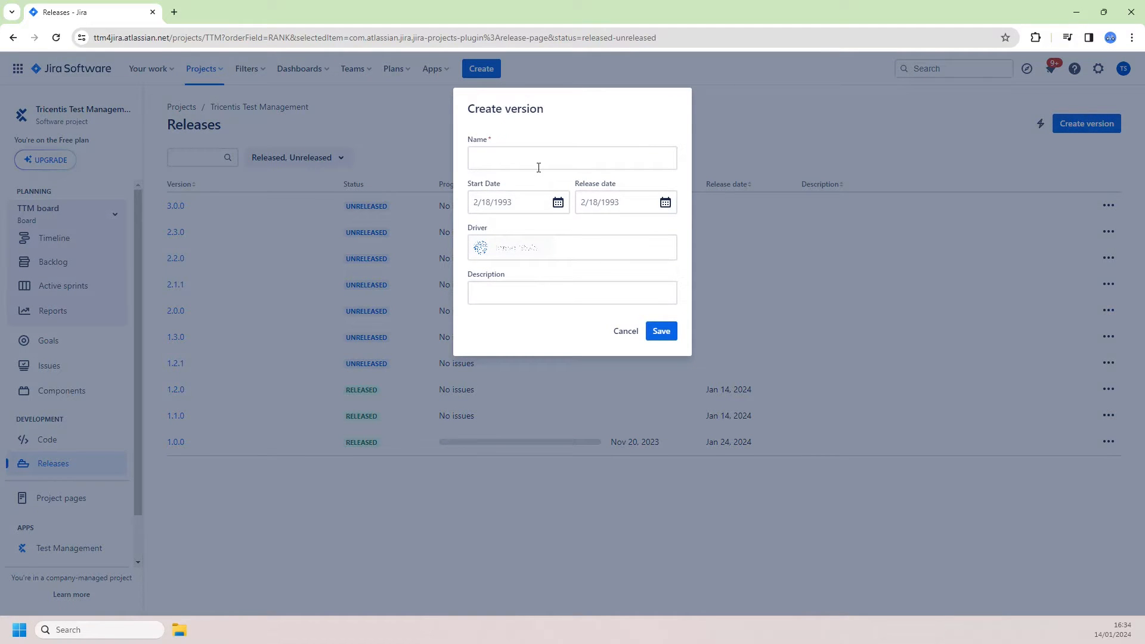
{"action": "left_click", "coordinate": [539, 165]}
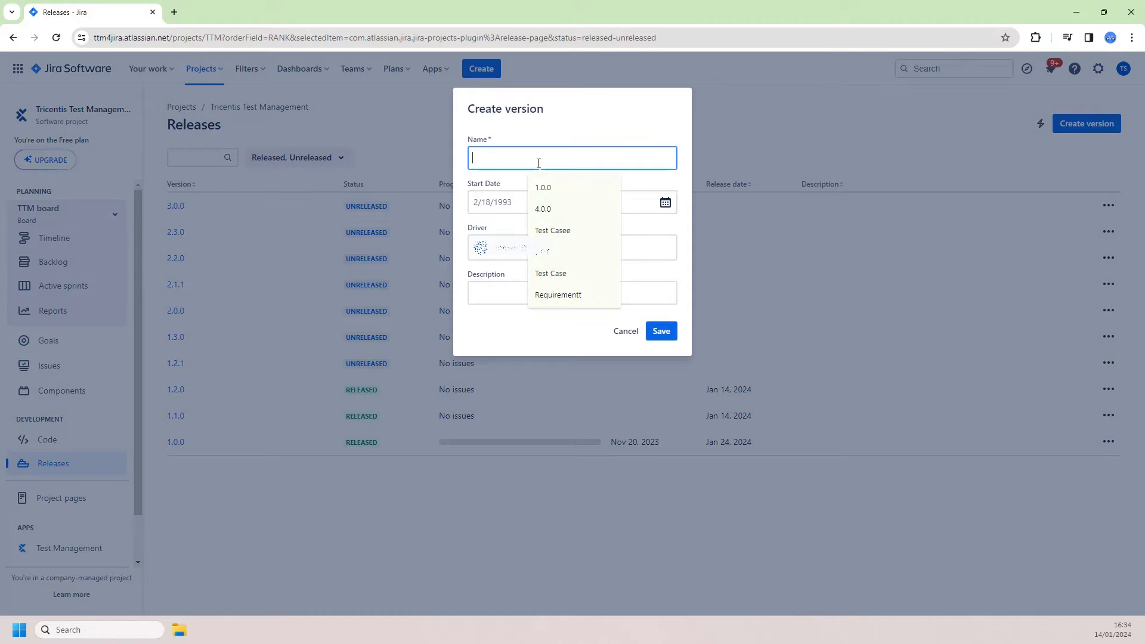
{"action": "type", "text": "4.0.0"}
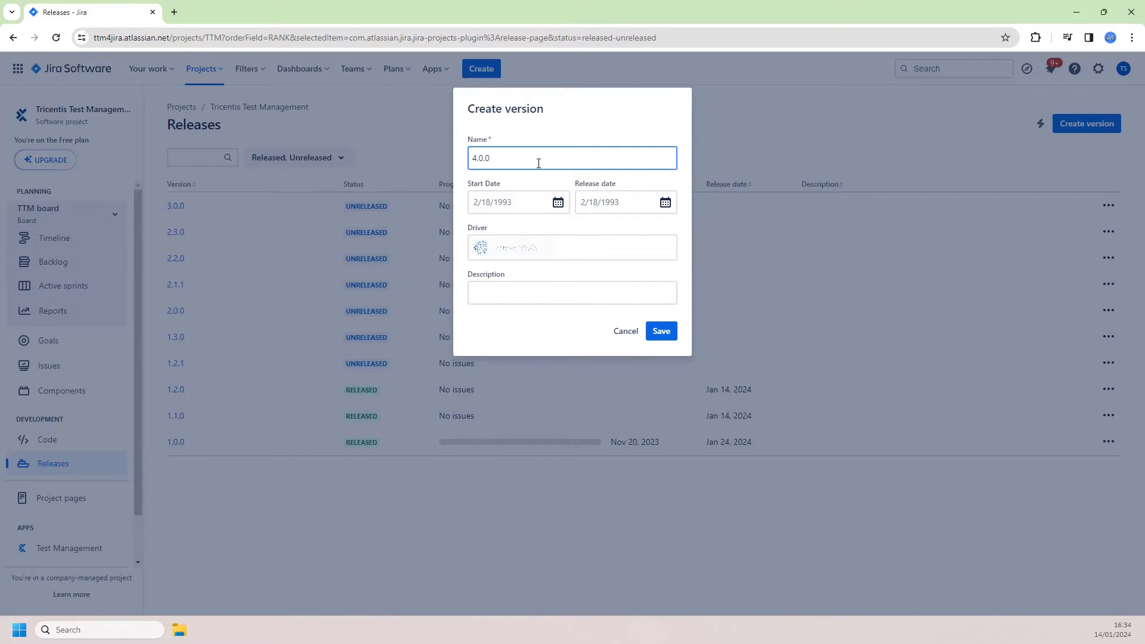
{"action": "left_click", "coordinate": [564, 125]}
{"action": "left_click", "coordinate": [533, 203]}
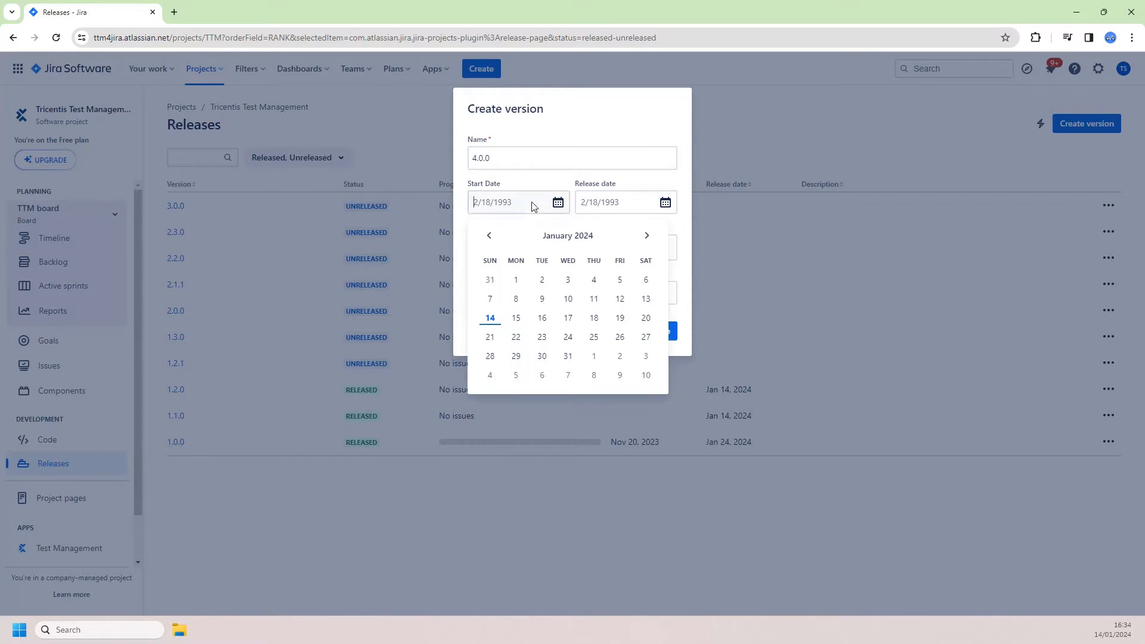
{"action": "left_click", "coordinate": [491, 317]}
{"action": "left_click", "coordinate": [604, 206]}
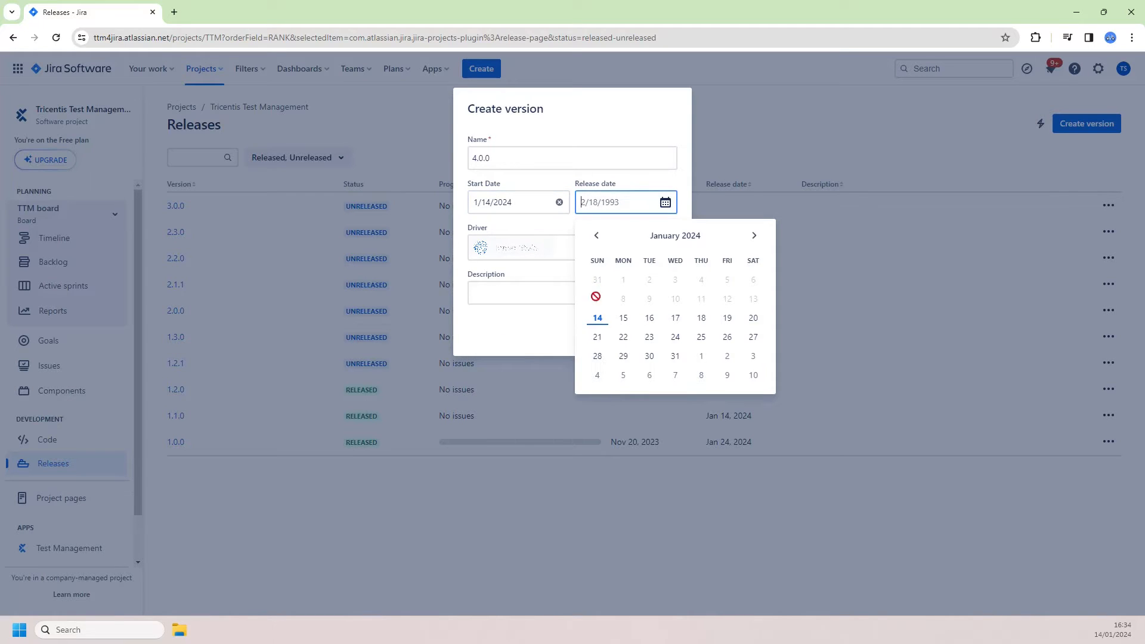
{"action": "left_click", "coordinate": [596, 338]}
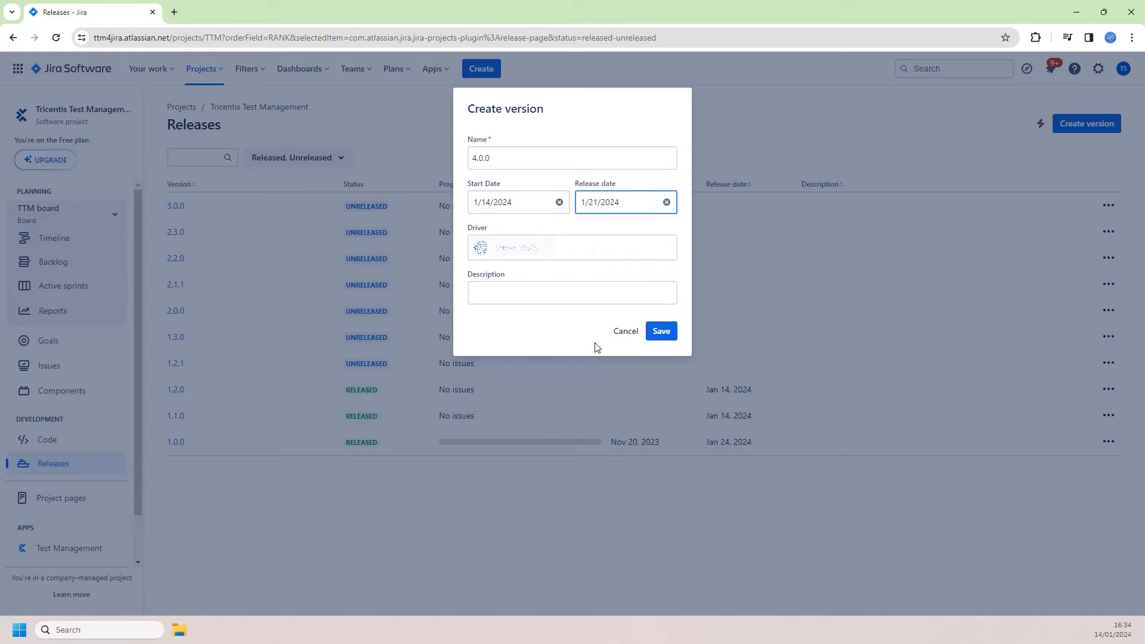
{"action": "left_click", "coordinate": [660, 333]}
{"action": "left_click", "coordinate": [269, 570]}
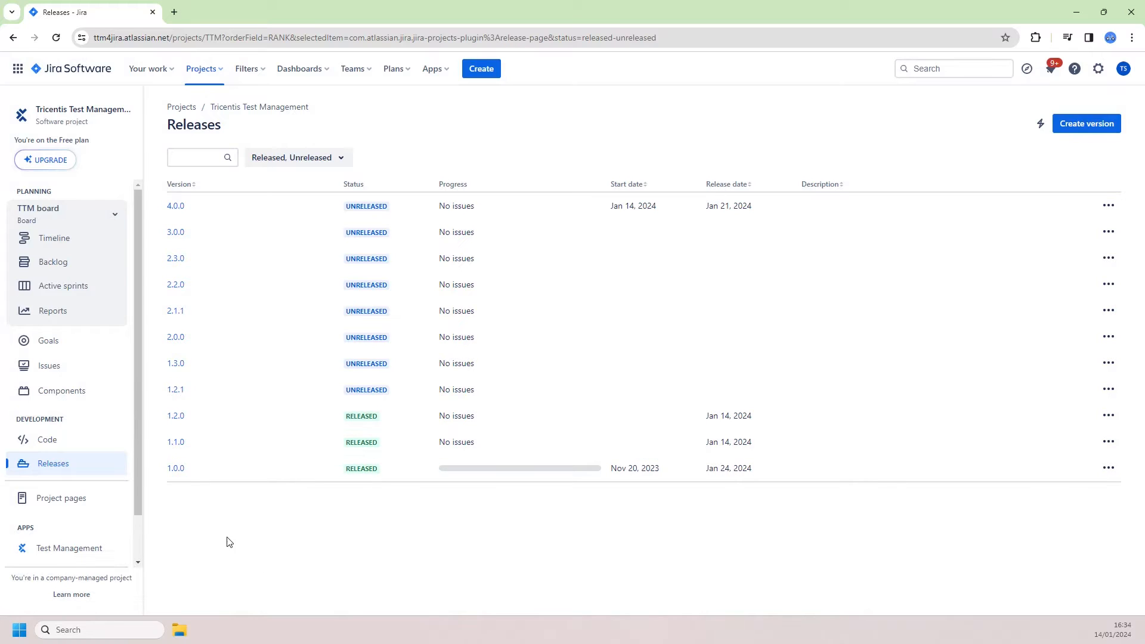
Open the test execution area of Test Management and expand version 4.0.0.
{"action": "left_click", "coordinate": [114, 548]}
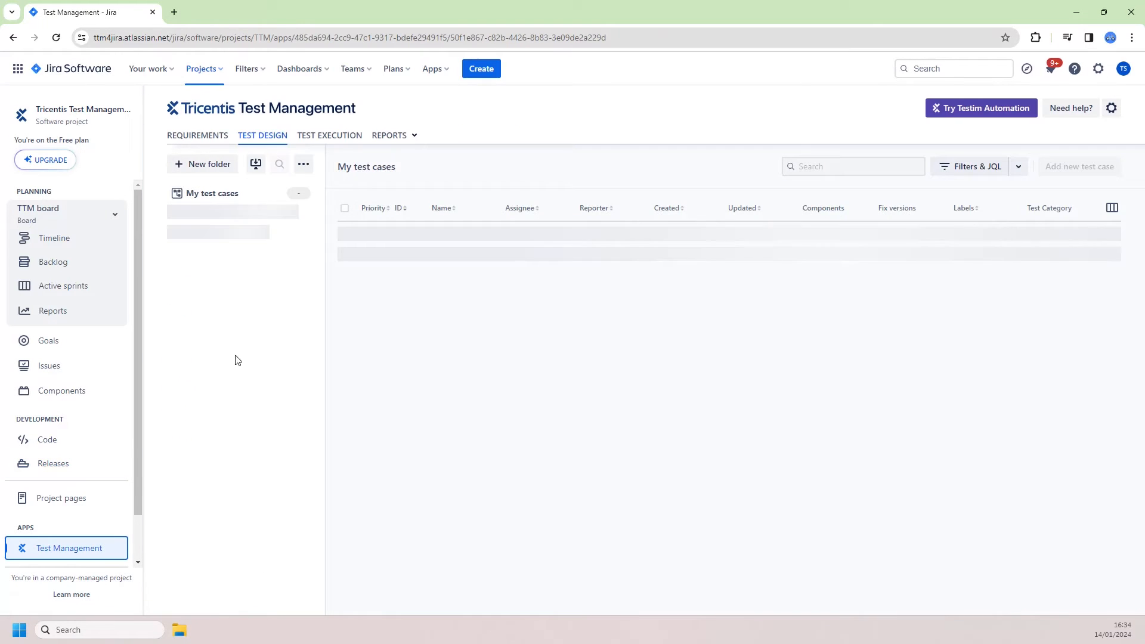
{"action": "left_click", "coordinate": [327, 136]}
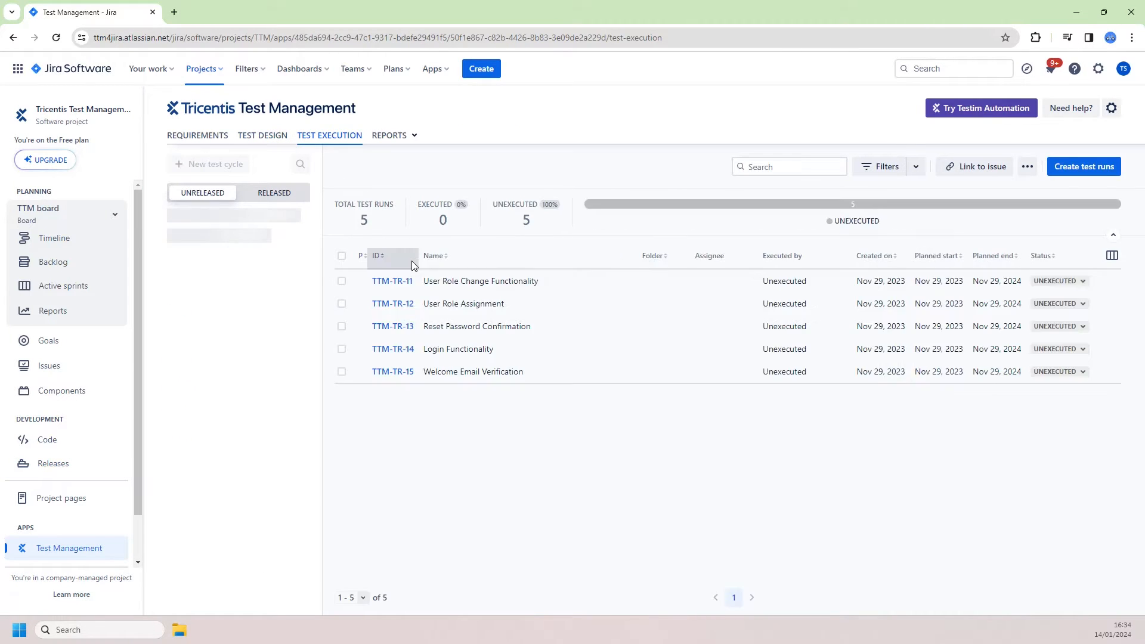
{"action": "left_click", "coordinate": [180, 244]}
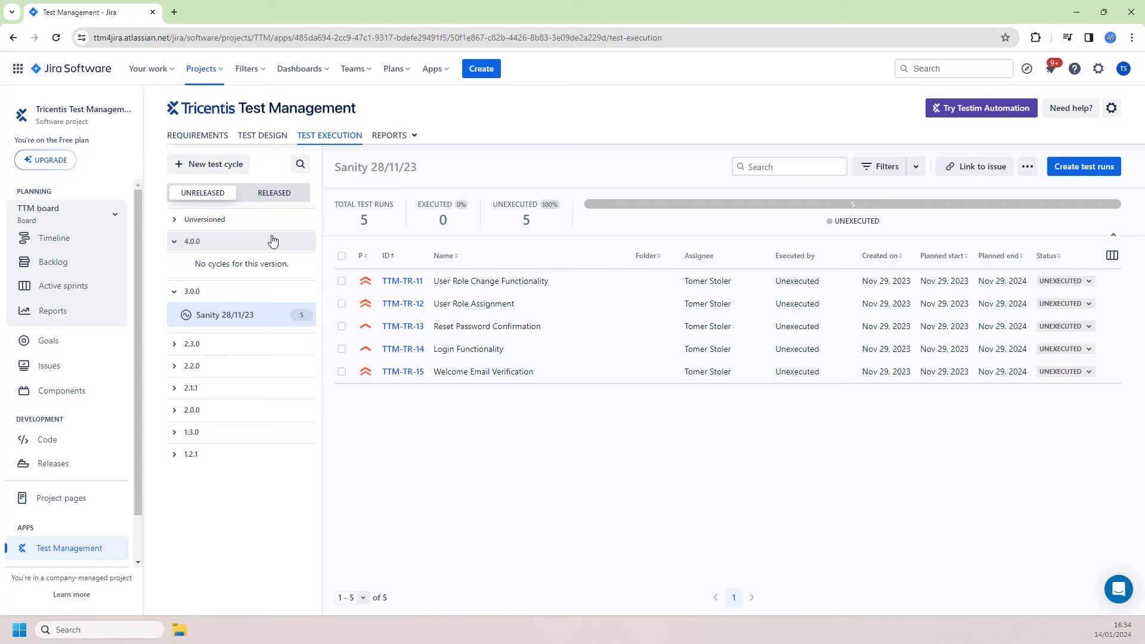
Start a new test cycle named "Sanity cycle" for version 4.0.0.
{"action": "left_click", "coordinate": [226, 172]}
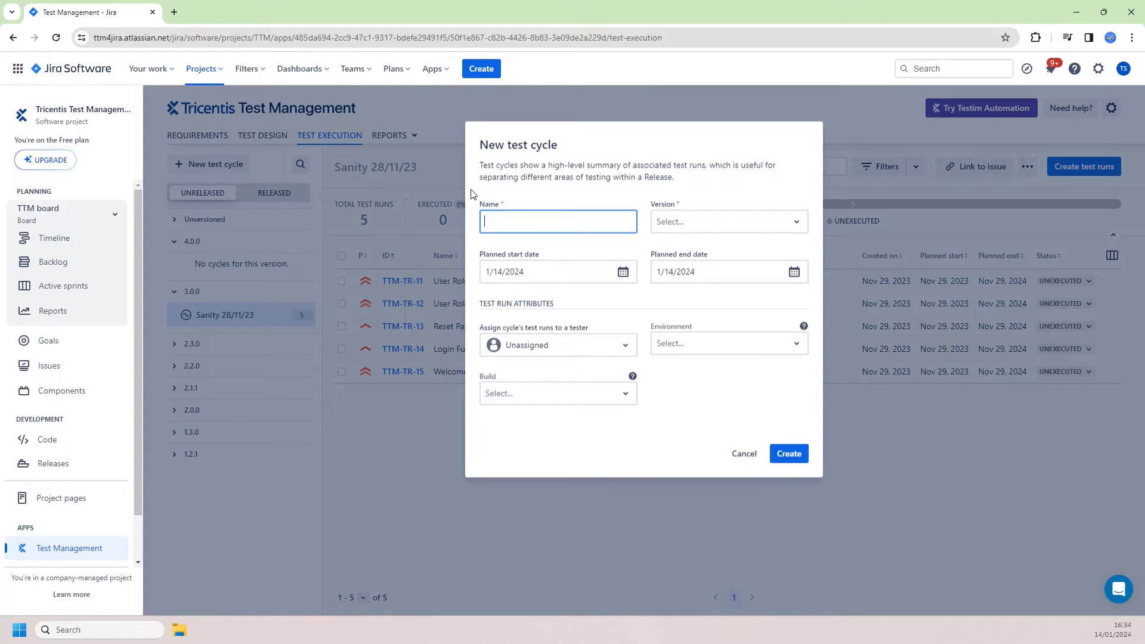
{"action": "type", "text": "Sanity cycle"}
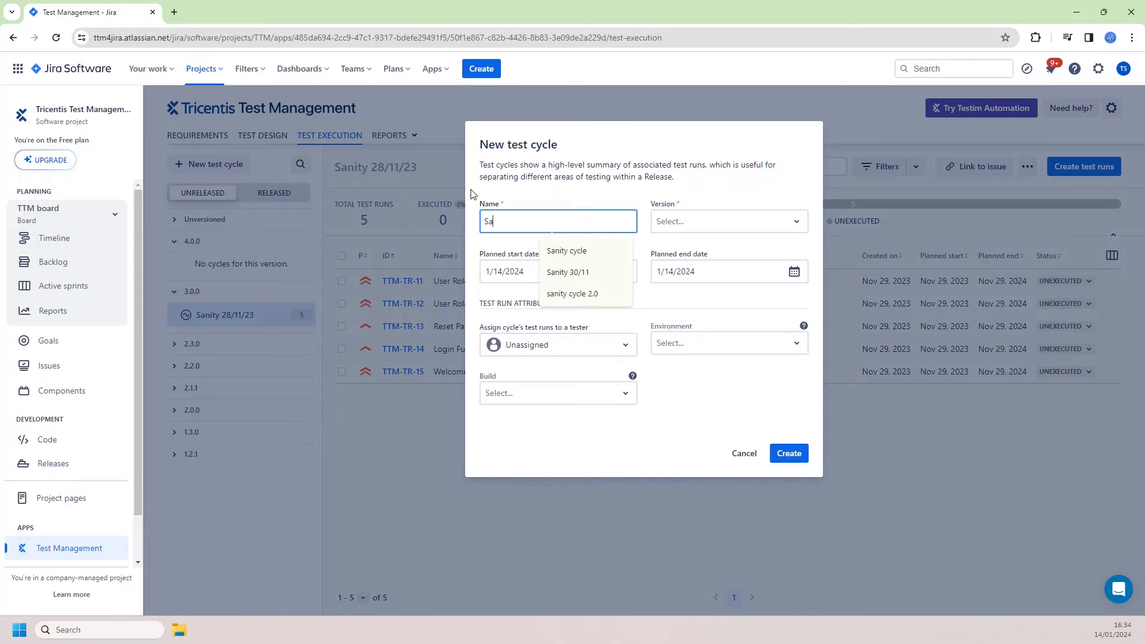
{"action": "left_click", "coordinate": [564, 251]}
{"action": "left_click", "coordinate": [663, 231]}
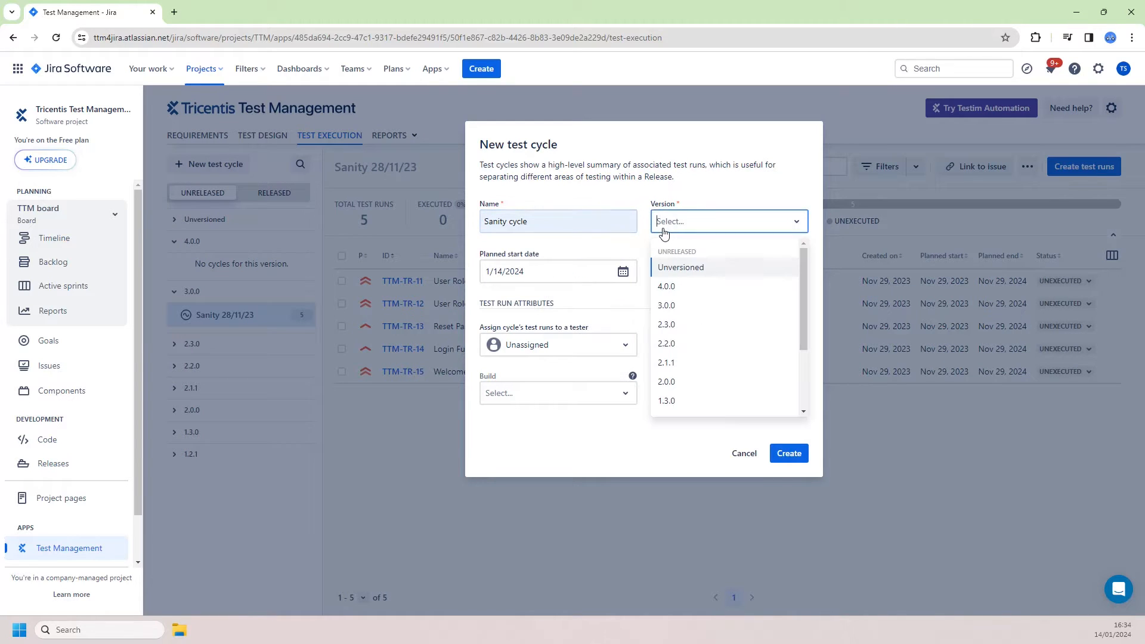
{"action": "left_click", "coordinate": [680, 287]}
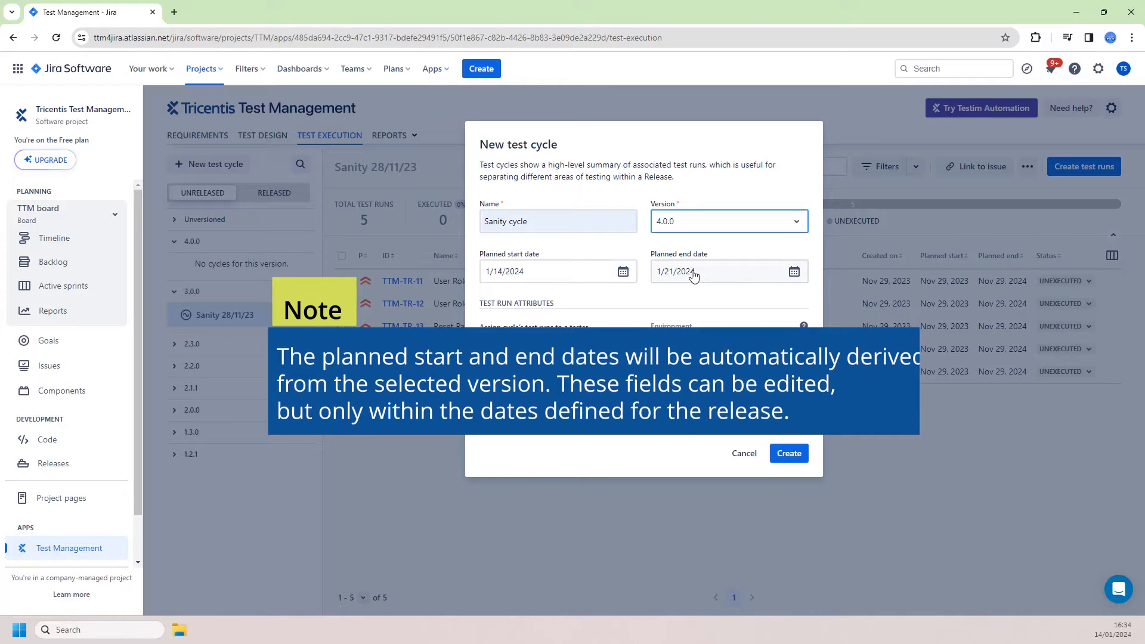
Assign the cycle's test runs to a tester, set environment Staging and build 4.0.0, and create the cycle.
{"action": "left_click", "coordinate": [686, 344]}
{"action": "left_click", "coordinate": [680, 374]}
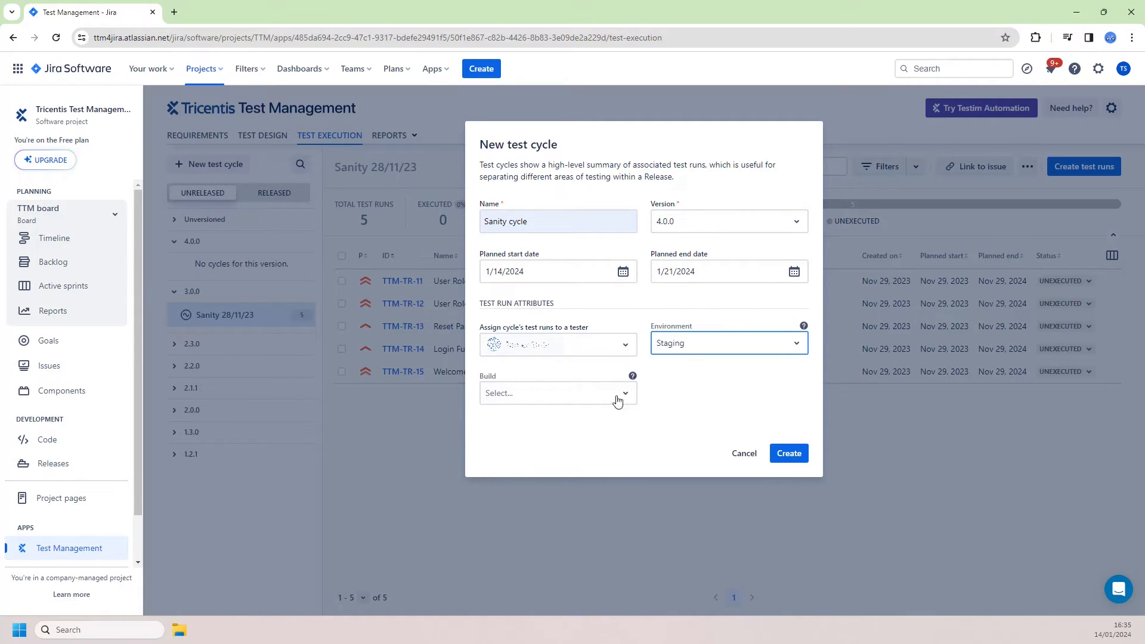
{"action": "left_click", "coordinate": [601, 399]}
{"action": "left_click", "coordinate": [583, 423]}
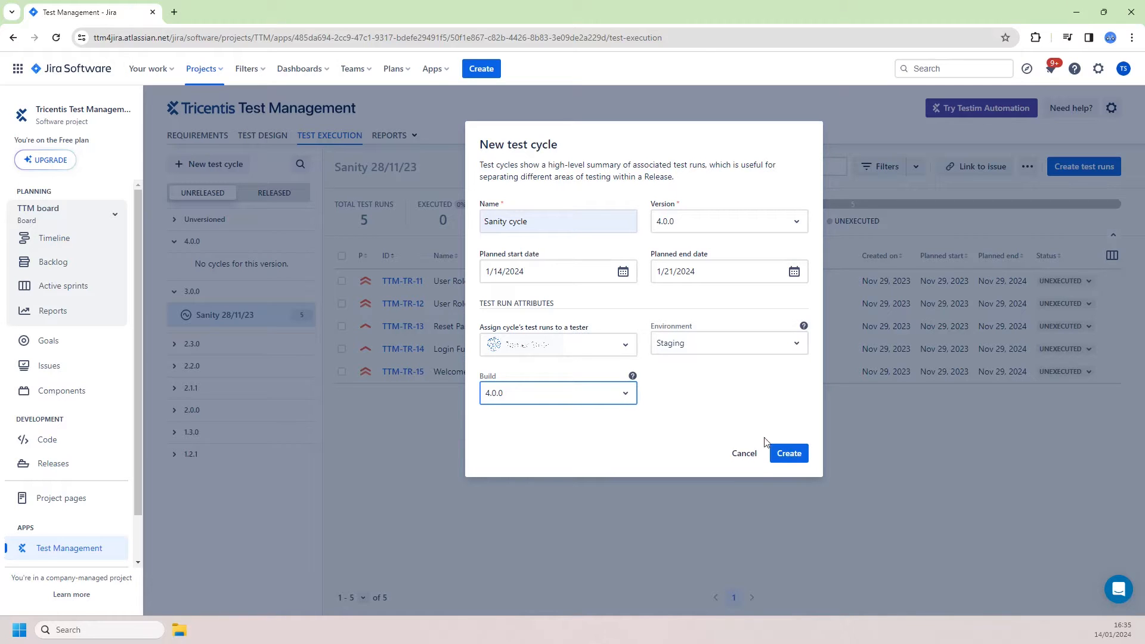
{"action": "left_click", "coordinate": [784, 455]}
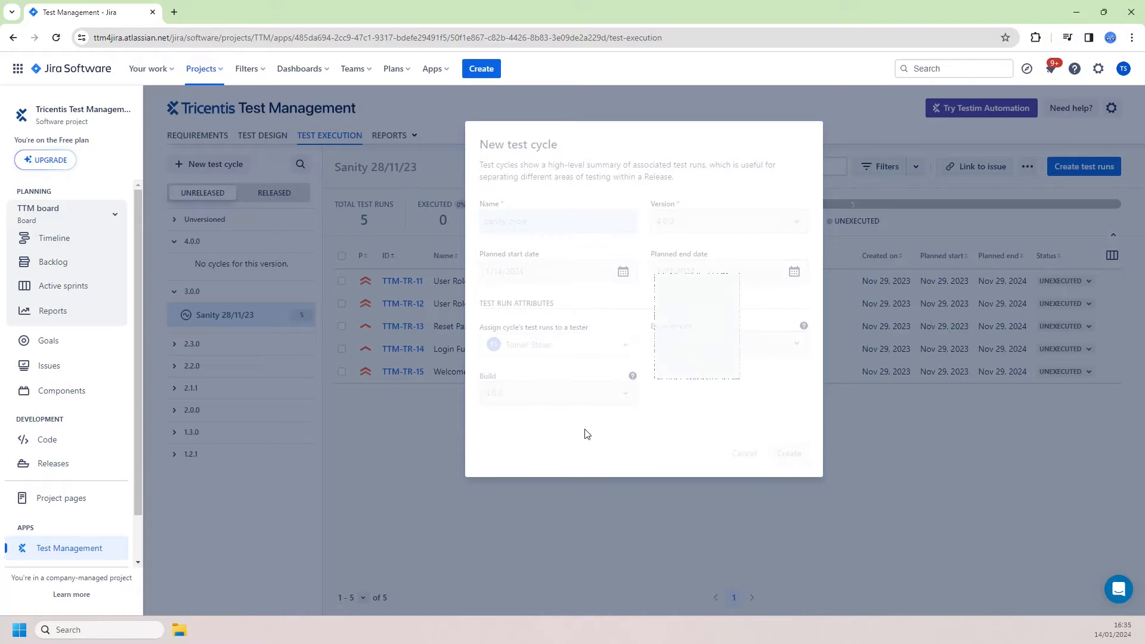
{"action": "left_click", "coordinate": [114, 574]}
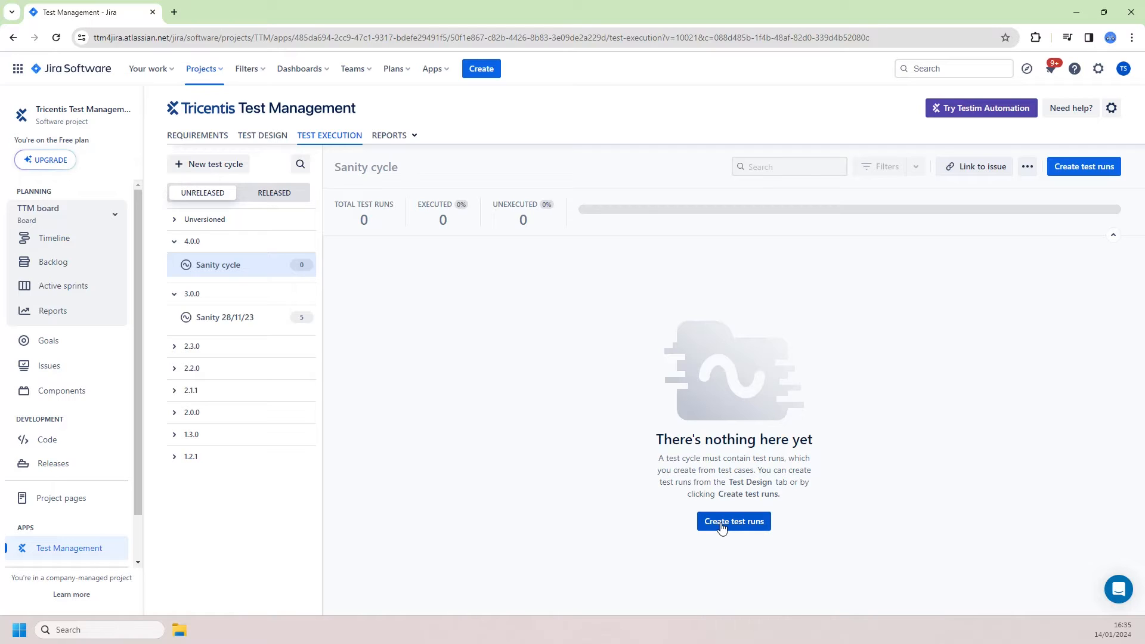
Create test runs in the Sanity cycle from all test cases in the Payment folder.
{"action": "left_click", "coordinate": [722, 525]}
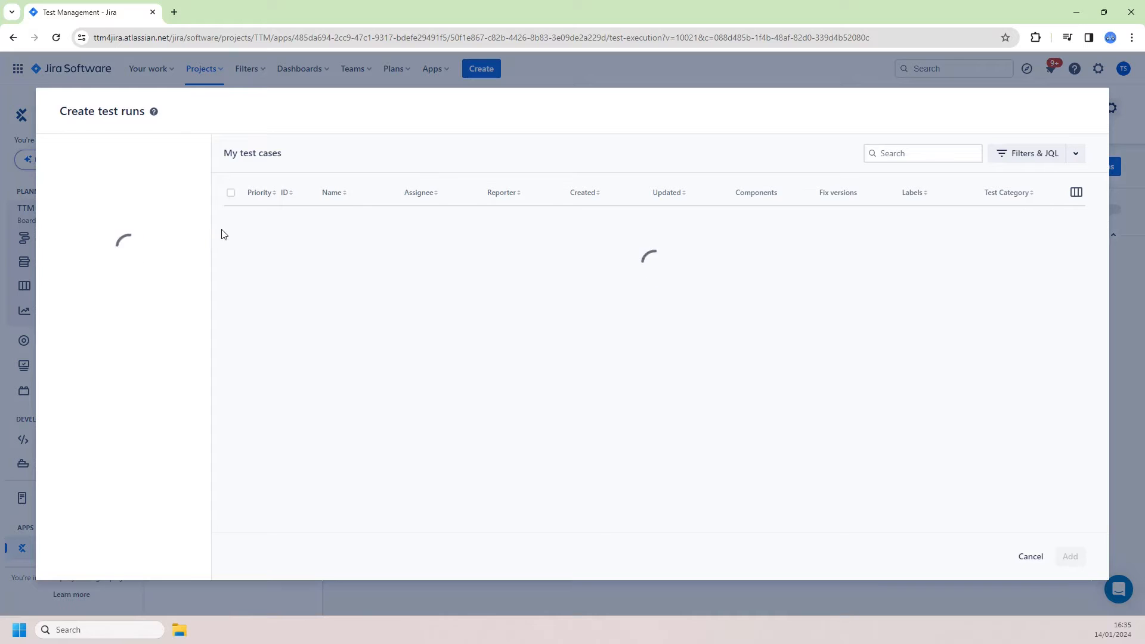
{"action": "left_click", "coordinate": [182, 207]}
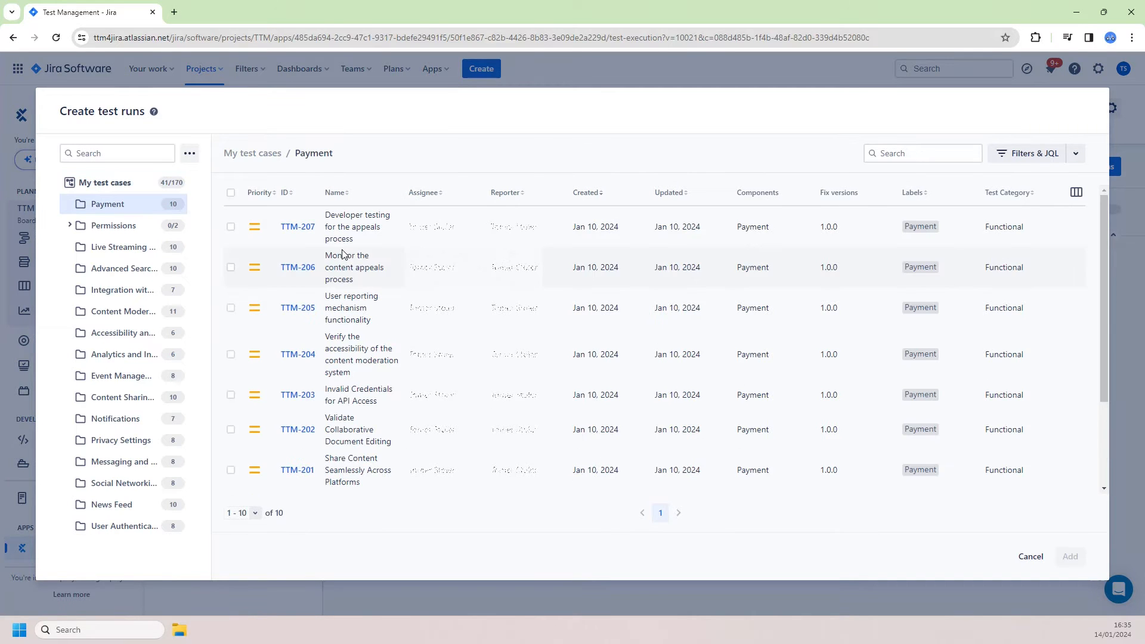
{"action": "left_click", "coordinate": [231, 192]}
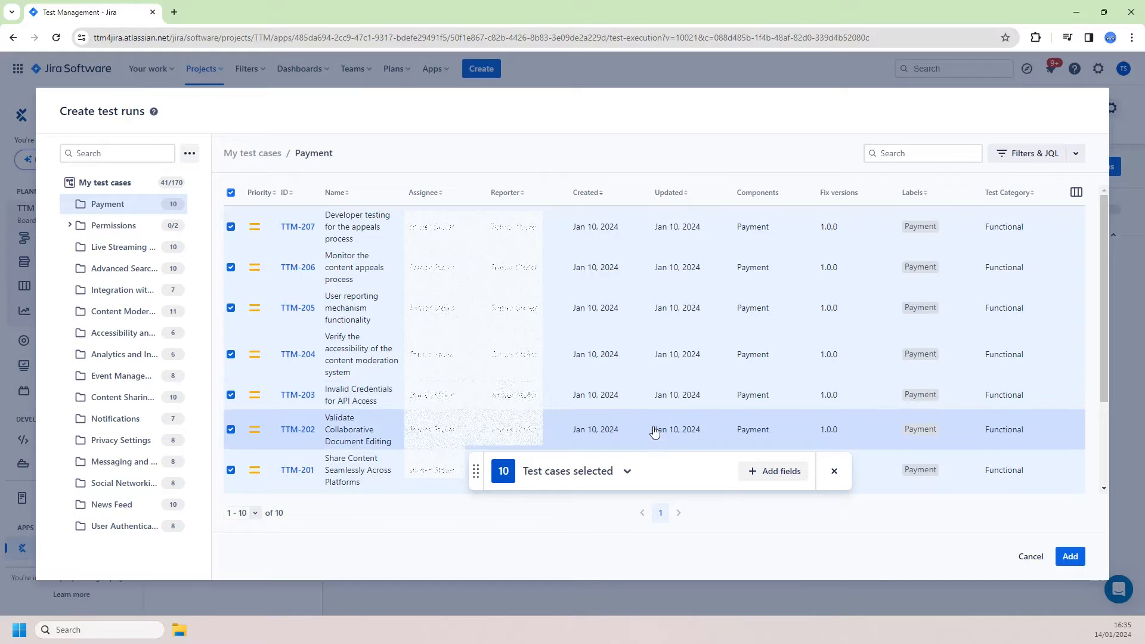
{"action": "left_click", "coordinate": [774, 474]}
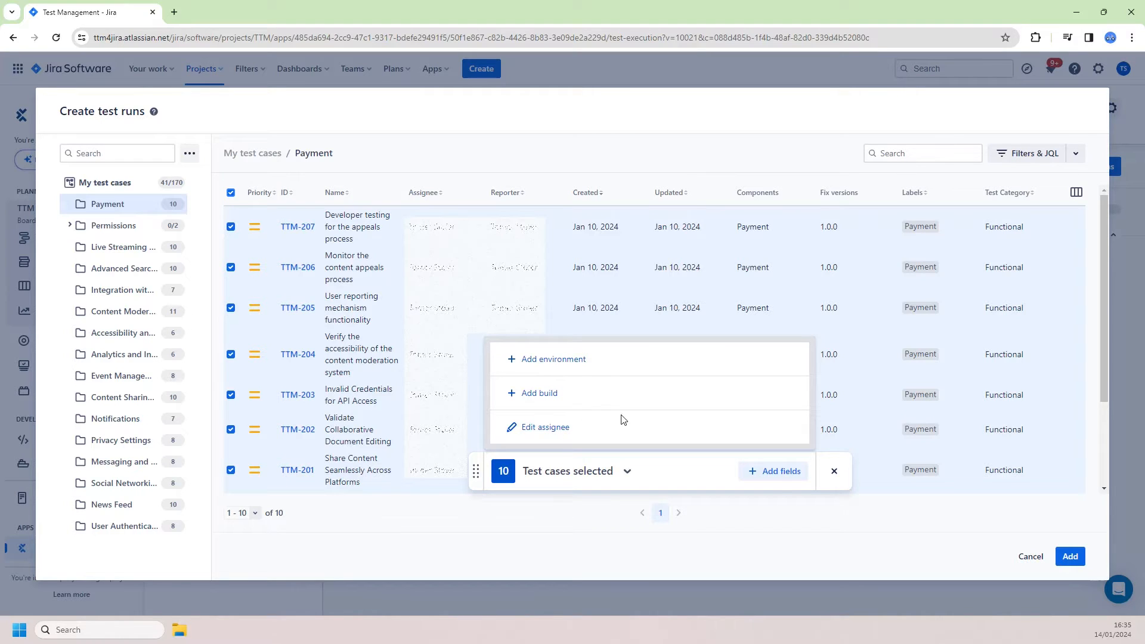
{"action": "left_click", "coordinate": [779, 474]}
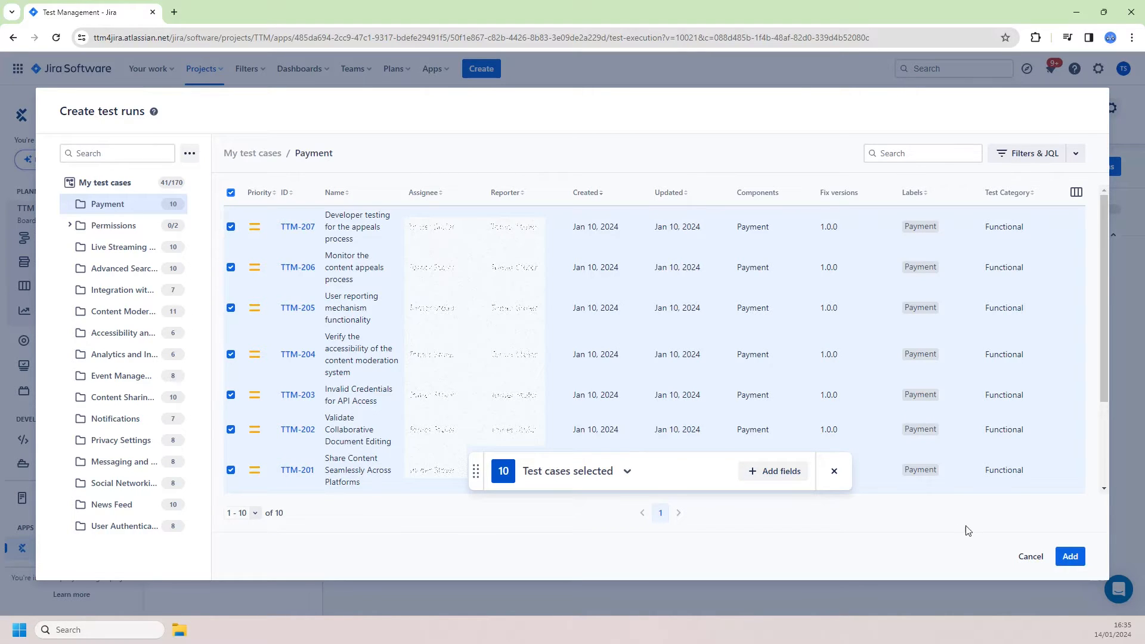
{"action": "left_click", "coordinate": [1070, 556]}
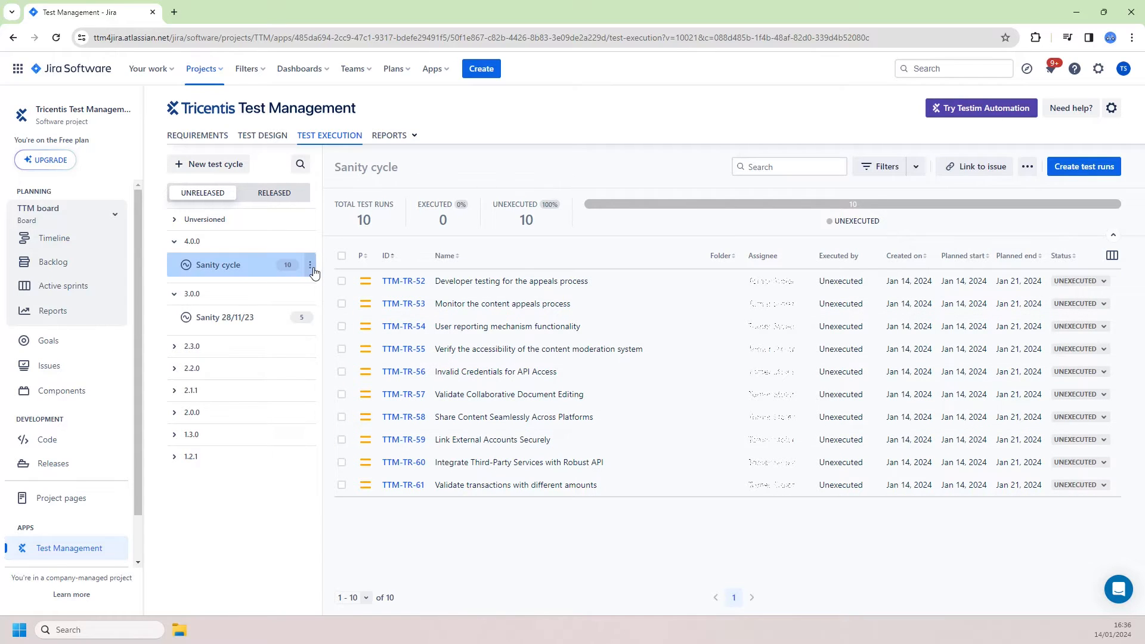
Add a new folder named "Payment" to the Sanity cycle.
{"action": "left_click", "coordinate": [311, 266]}
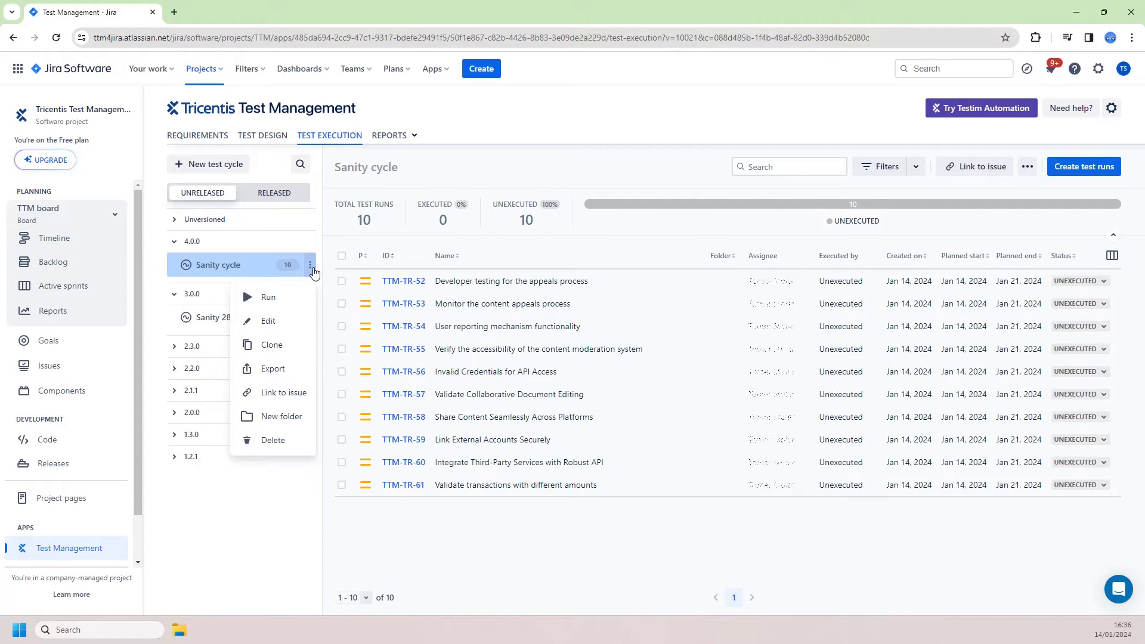
{"action": "left_click", "coordinate": [296, 417]}
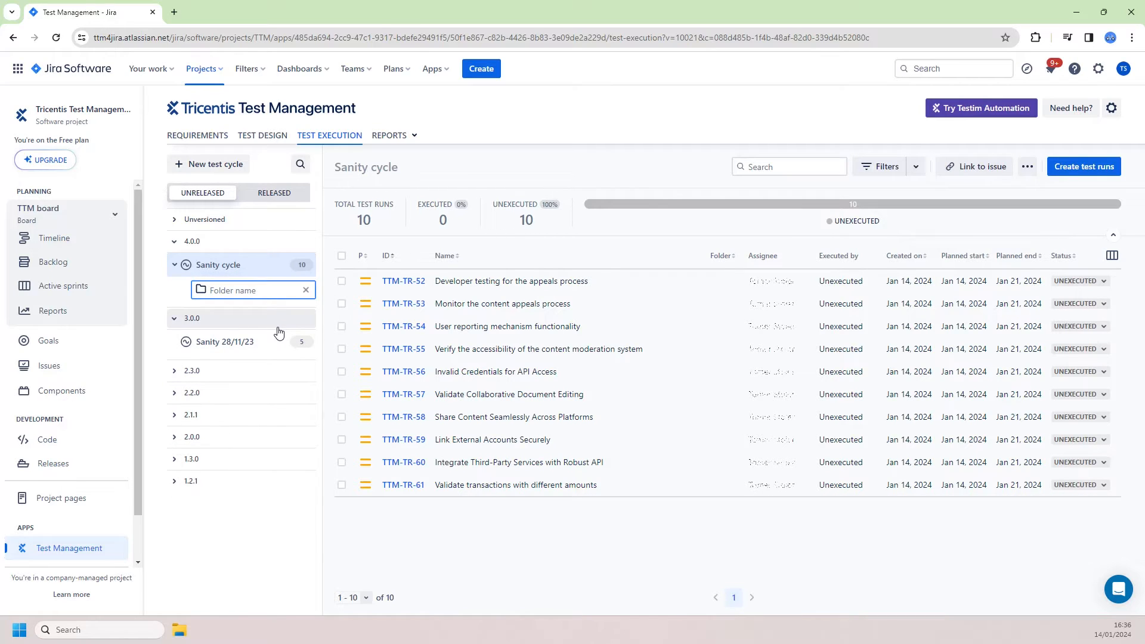
{"action": "type", "text": "Payment"}
{"action": "key", "text": "Return"}
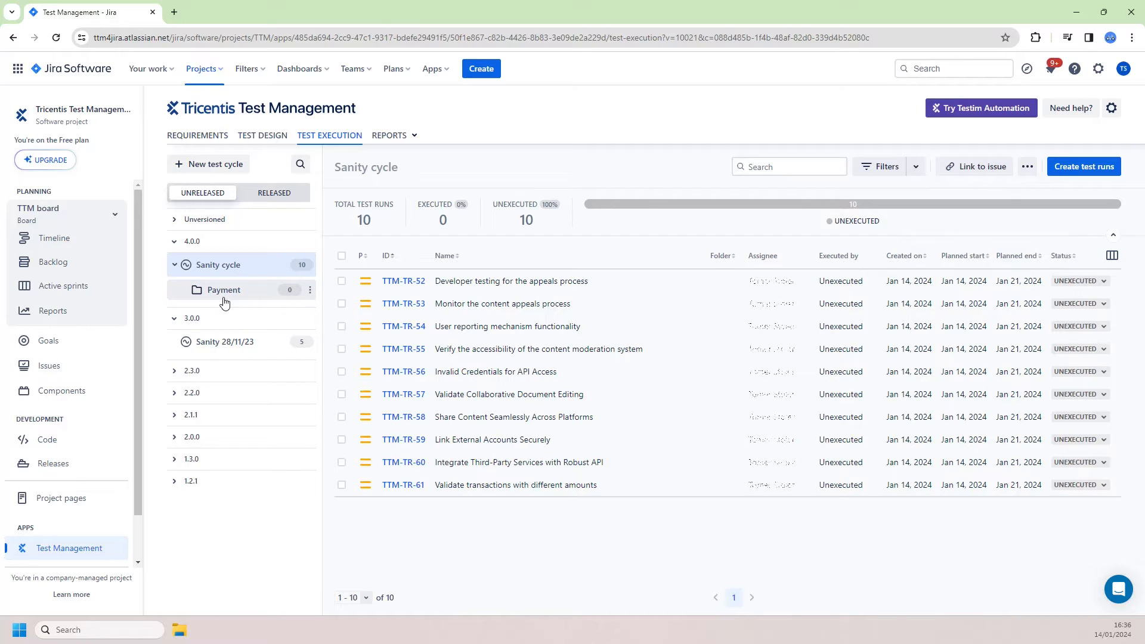
Add two subfolders named "Cash" and "Card" to the Payment folder of the Sanity cycle.
{"action": "left_click", "coordinate": [311, 293]}
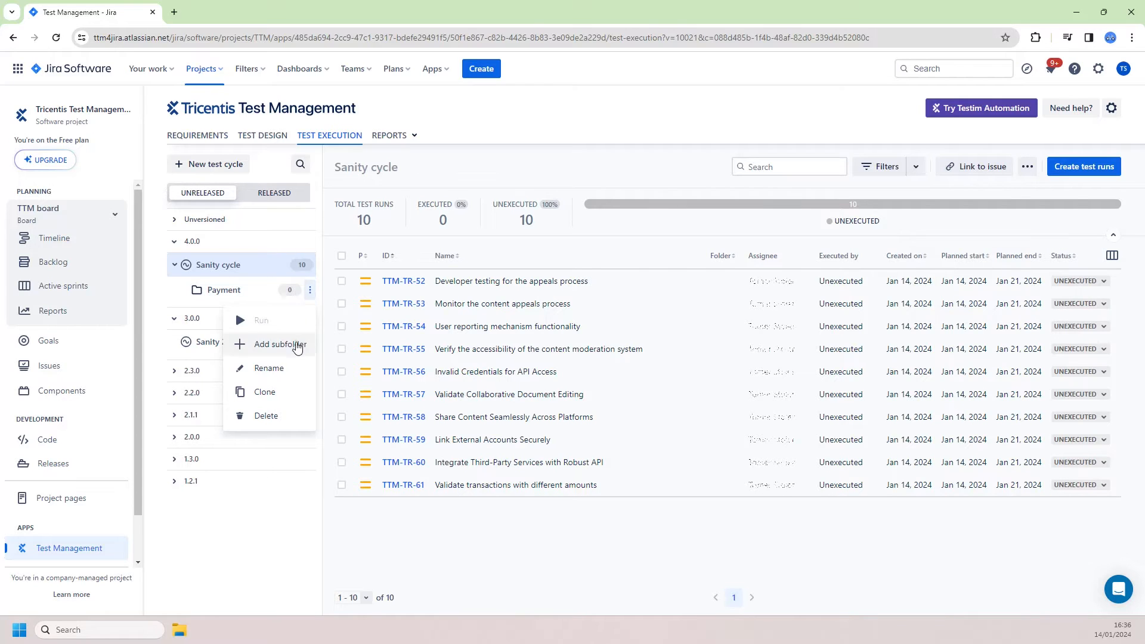
{"action": "left_click", "coordinate": [296, 340]}
{"action": "type", "text": "Cash"}
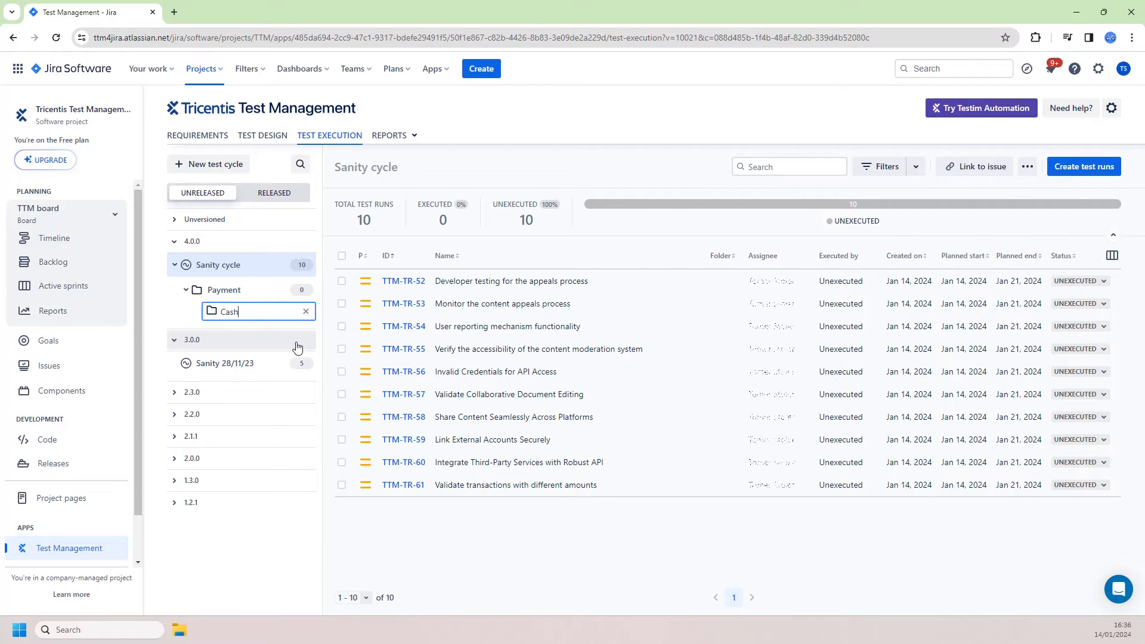
{"action": "key", "text": "Return"}
{"action": "left_click", "coordinate": [310, 290]}
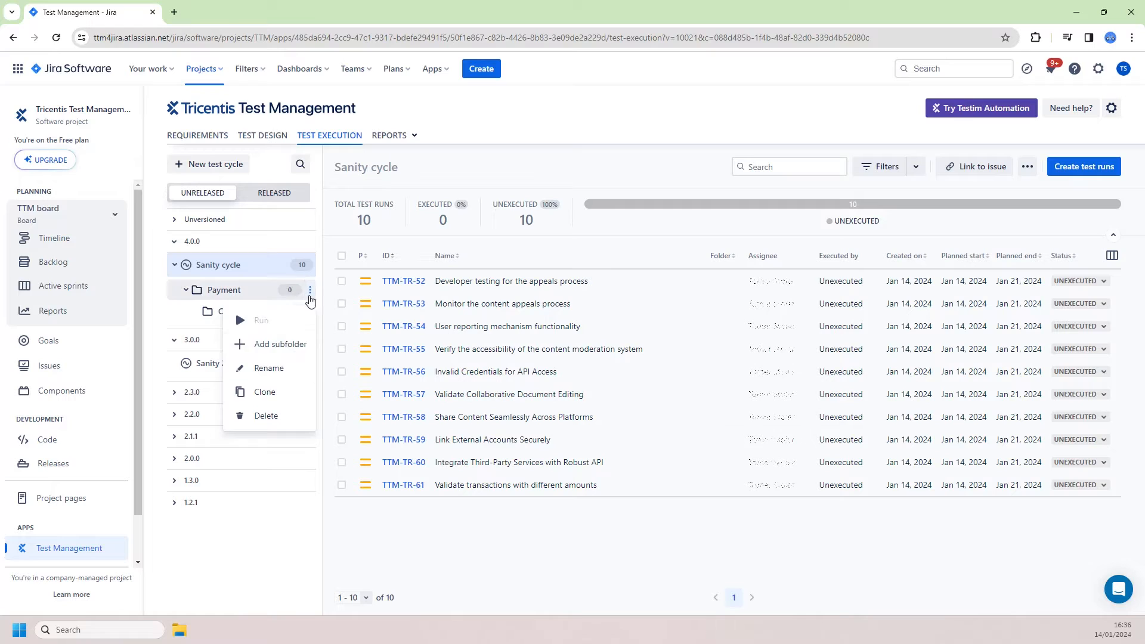
{"action": "left_click", "coordinate": [292, 344]}
{"action": "type", "text": "Card"}
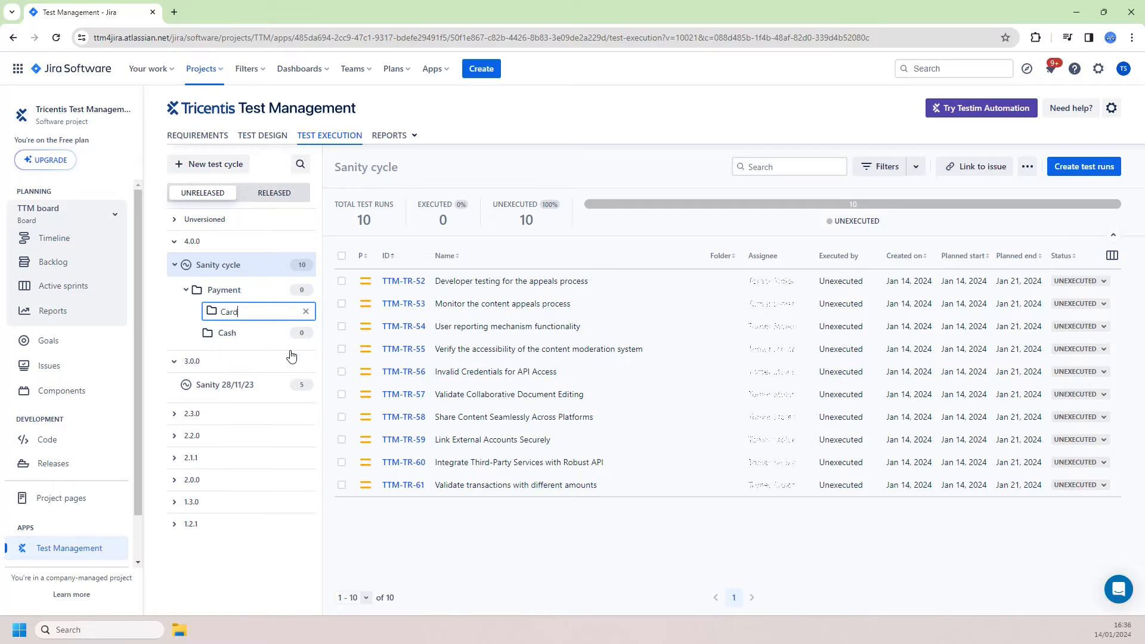
{"action": "key", "text": "Return"}
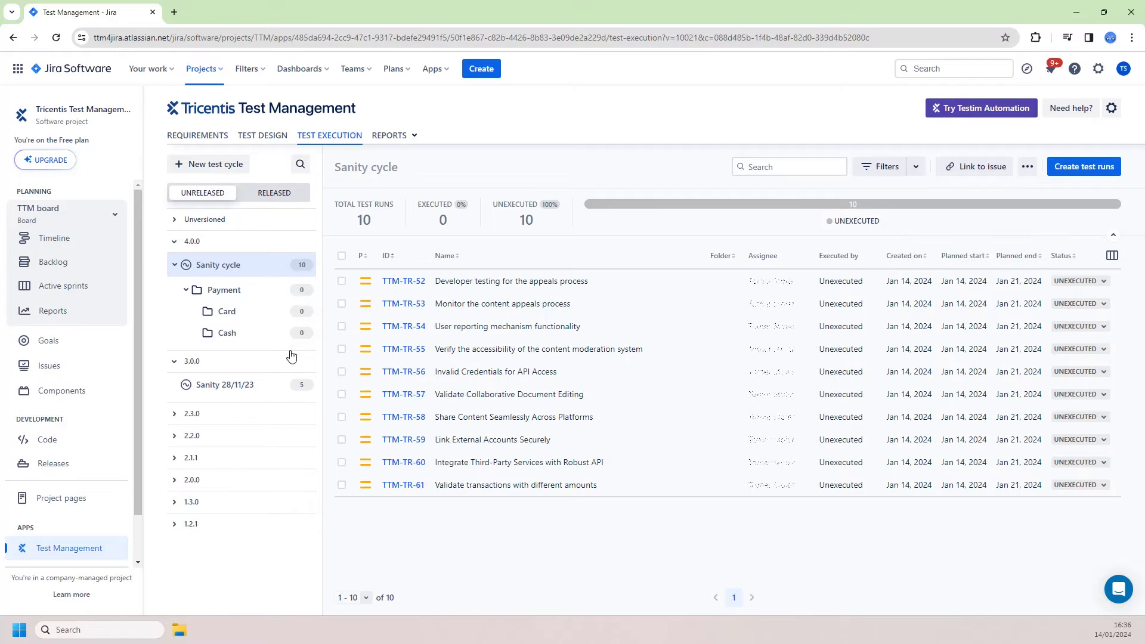
Move test runs TTM-TR-52 through TTM-TR-56 into the Card subfolder of the Sanity cycle's Payment folder.
{"action": "left_click", "coordinate": [348, 283]}
{"action": "left_click", "coordinate": [341, 303]}
{"action": "left_click", "coordinate": [341, 326]}
{"action": "left_click", "coordinate": [341, 349]}
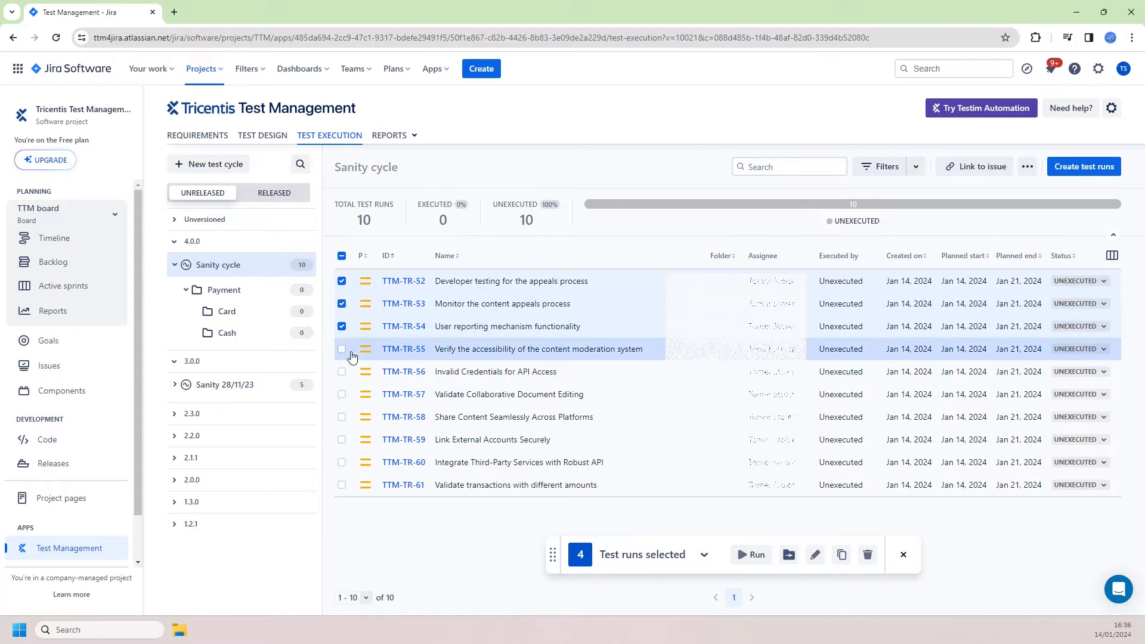
{"action": "left_click", "coordinate": [341, 372]}
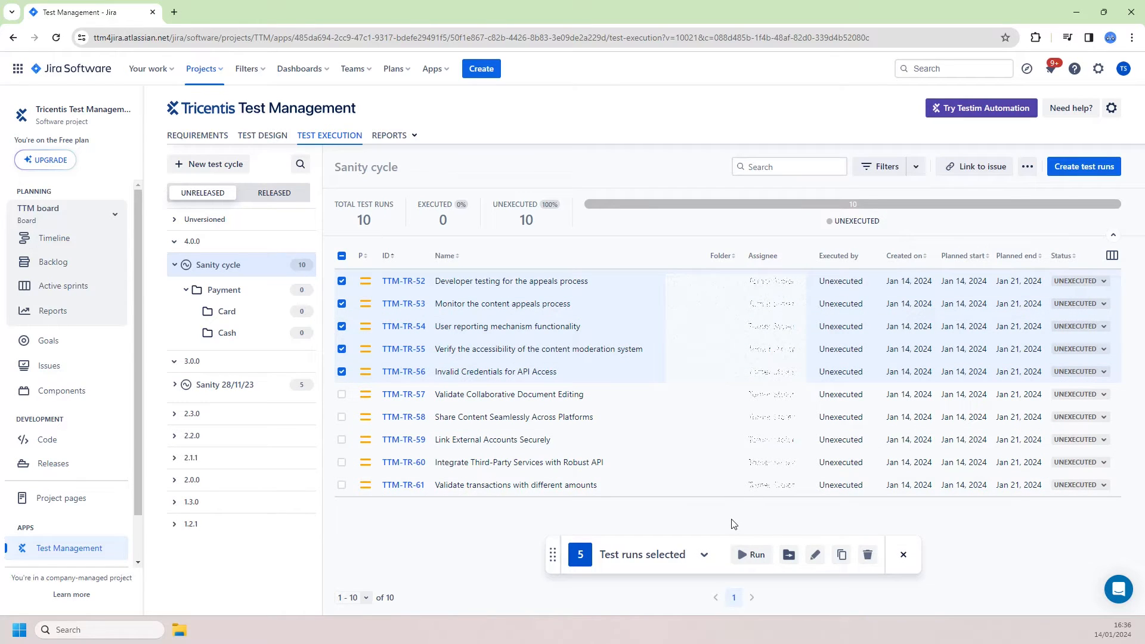
{"action": "left_click", "coordinate": [789, 555]}
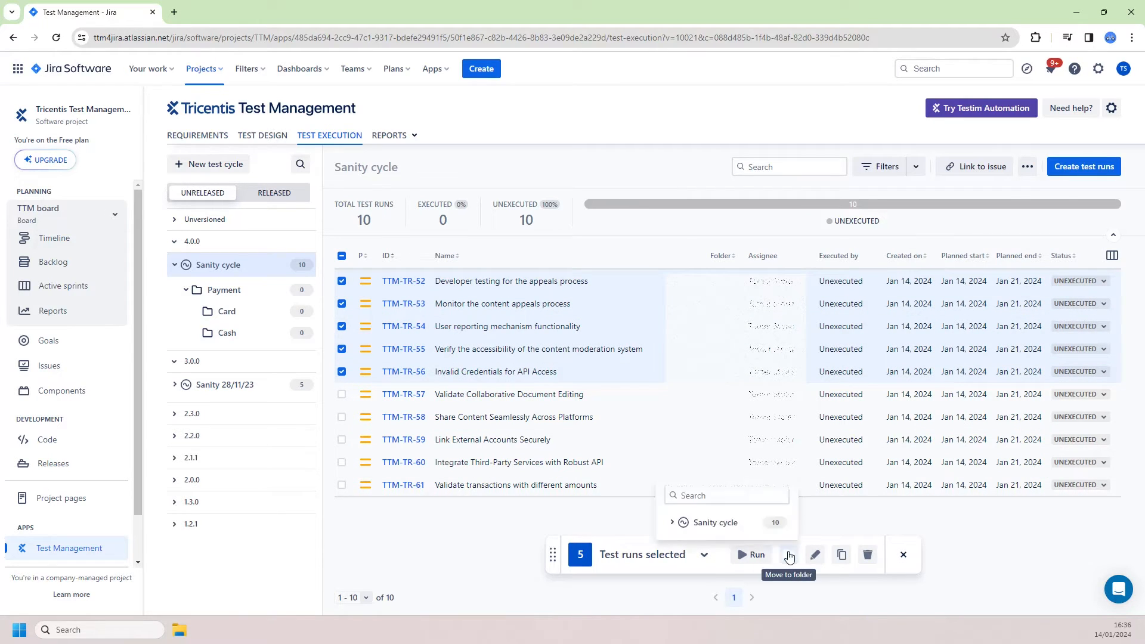
{"action": "left_click", "coordinate": [669, 523]}
{"action": "left_click", "coordinate": [683, 524]}
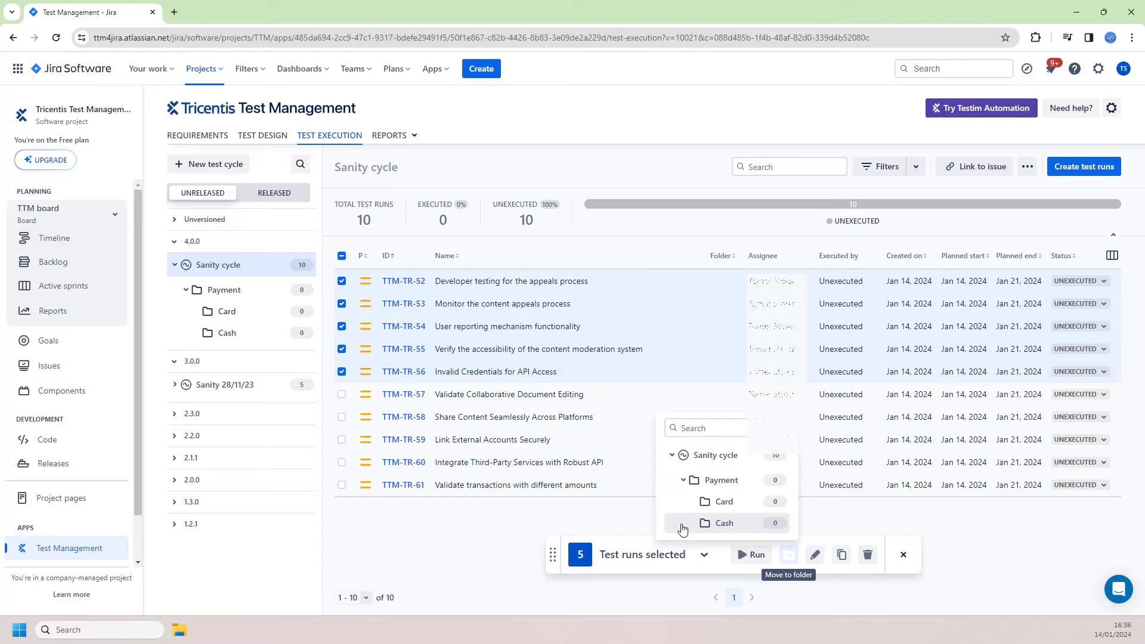
{"action": "left_click", "coordinate": [724, 502]}
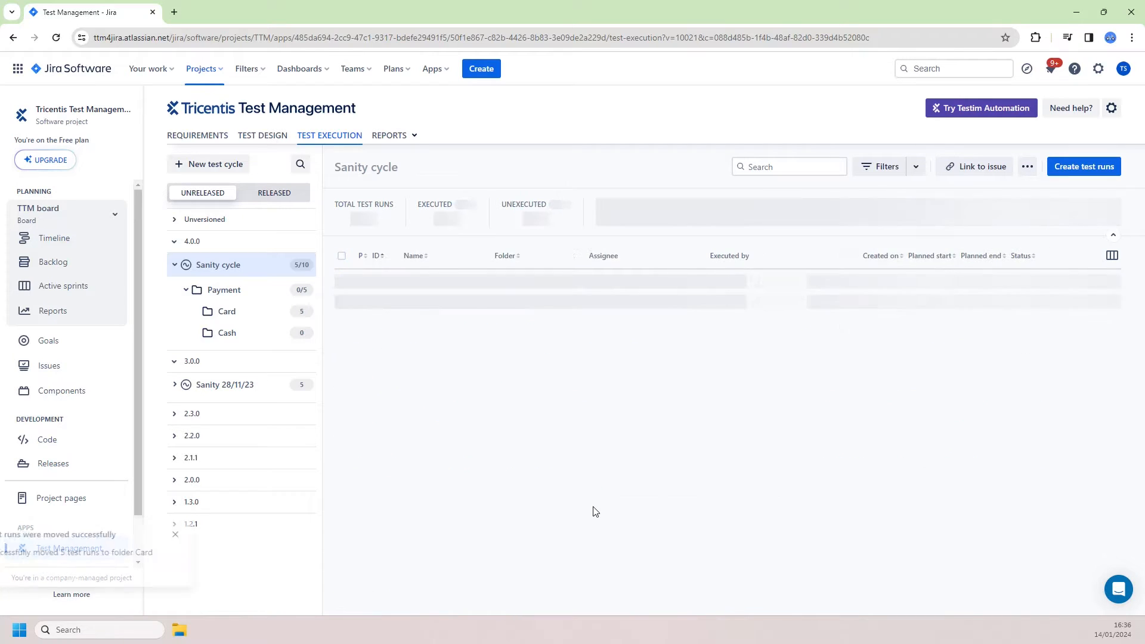
Move test runs TTM-TR-57 through TTM-TR-61 into the Cash subfolder of the Payment folder and dismiss the notification.
{"action": "left_click", "coordinate": [341, 485]}
{"action": "left_click", "coordinate": [341, 462]}
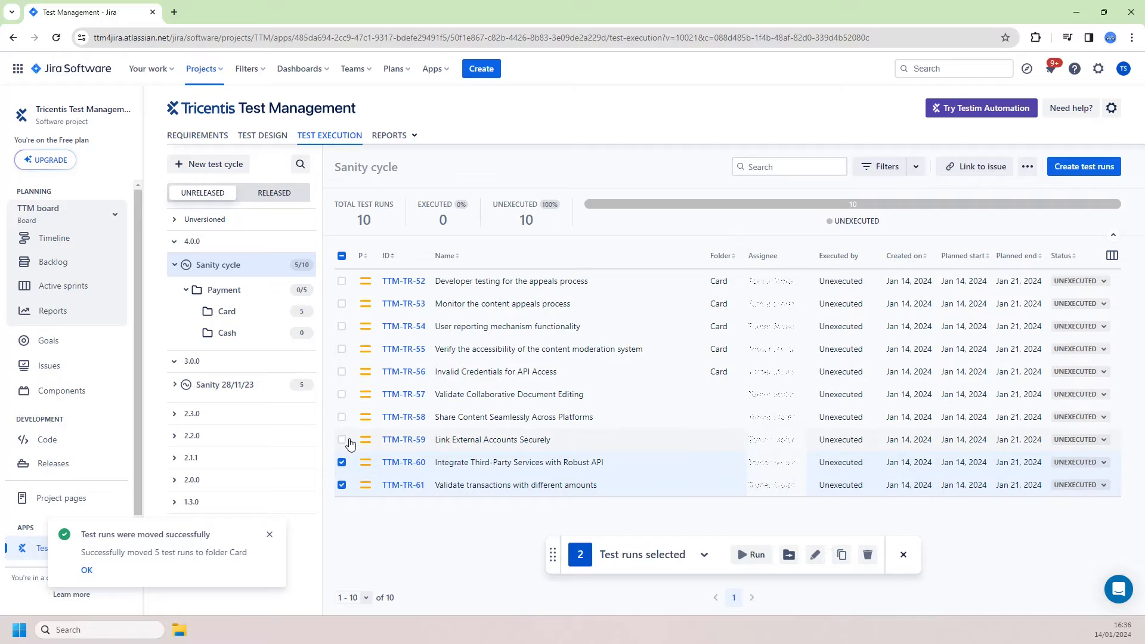
{"action": "left_click", "coordinate": [342, 440]}
{"action": "left_click", "coordinate": [342, 417]}
{"action": "left_click", "coordinate": [342, 394]}
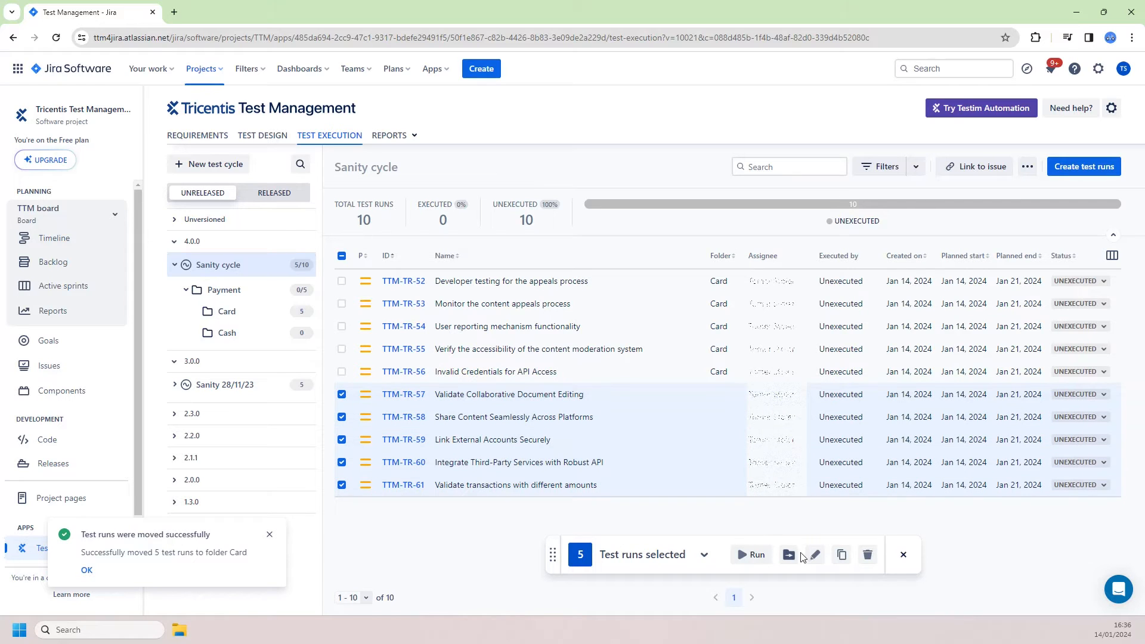
{"action": "left_click", "coordinate": [793, 557]}
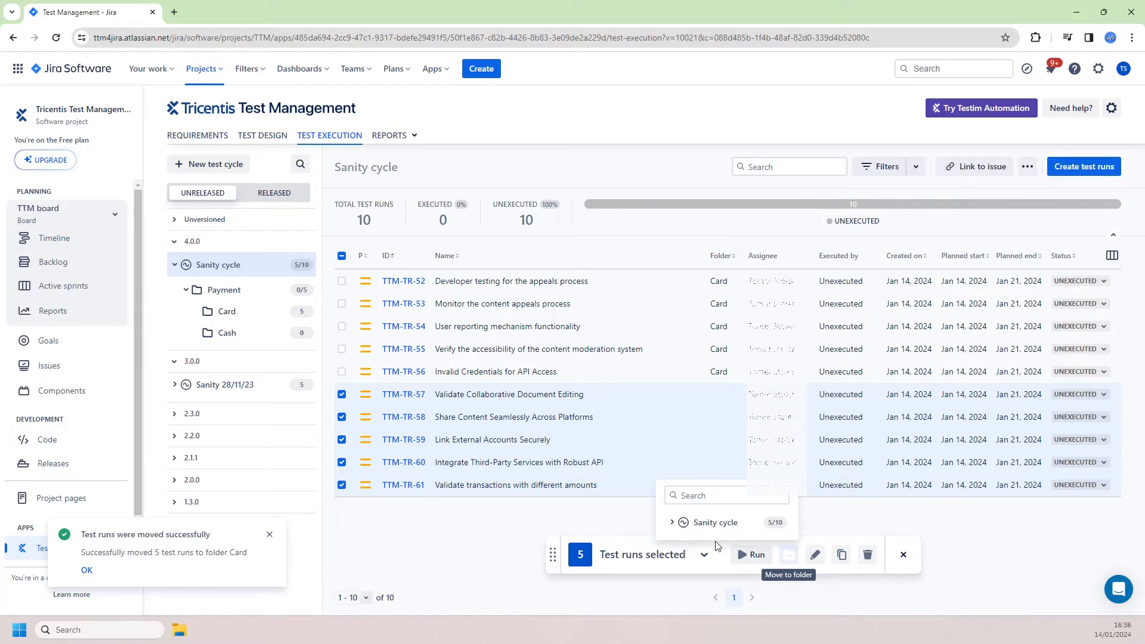
{"action": "left_click", "coordinate": [672, 523]}
{"action": "left_click", "coordinate": [683, 524]}
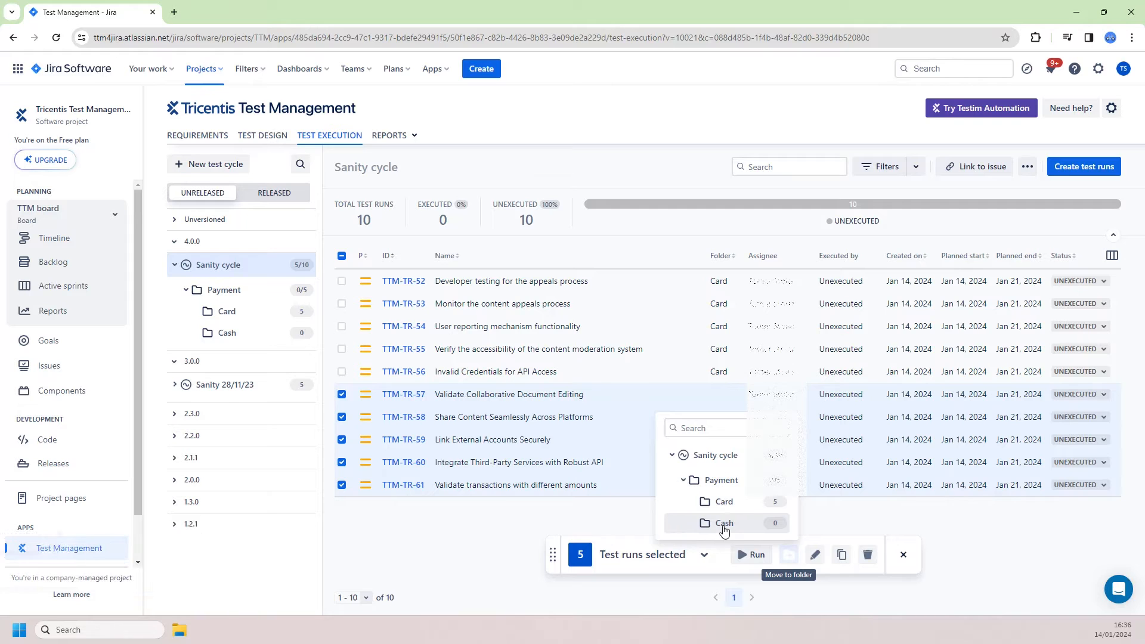
{"action": "left_click", "coordinate": [723, 526]}
{"action": "left_click", "coordinate": [73, 570]}
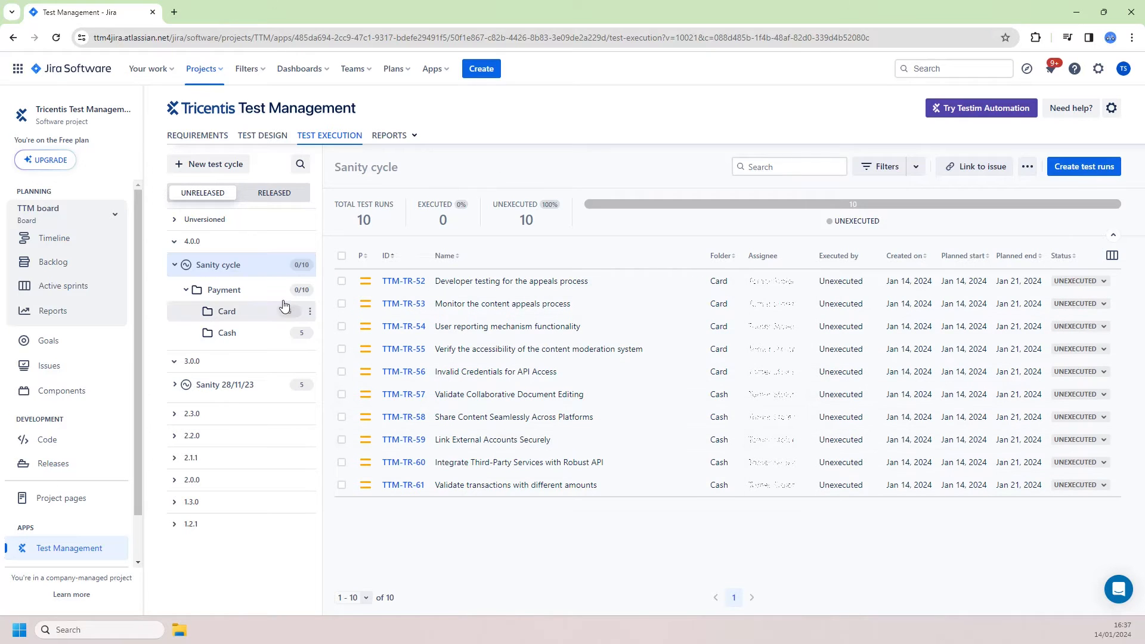
Check which test runs are listed in the Payment folder and its Card subfolder.
{"action": "left_click", "coordinate": [263, 291]}
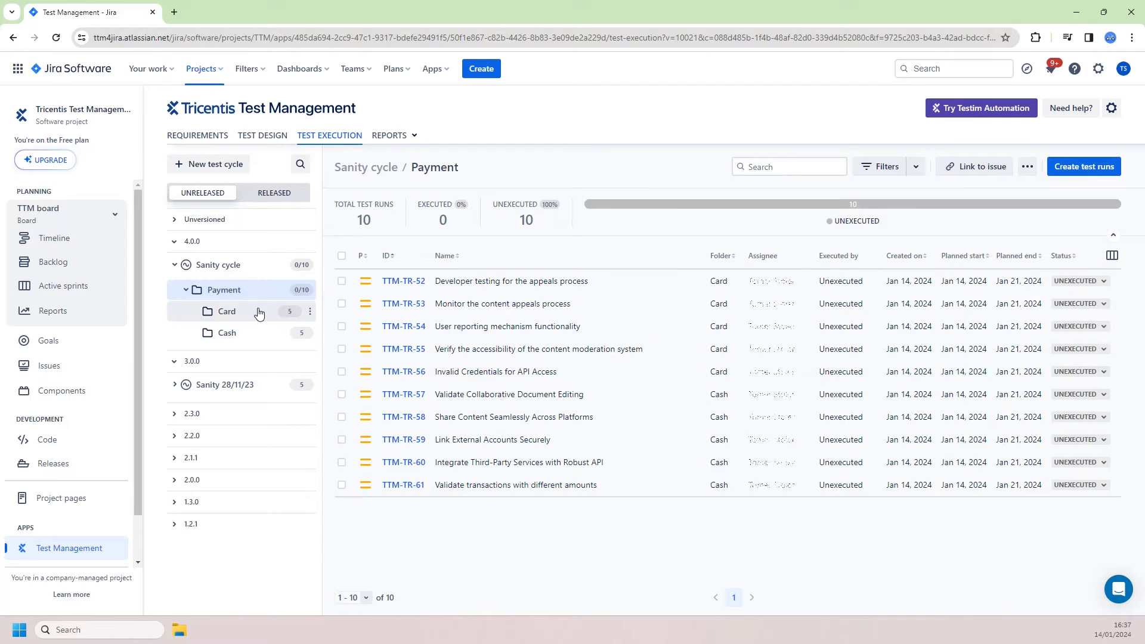
{"action": "left_click", "coordinate": [258, 313]}
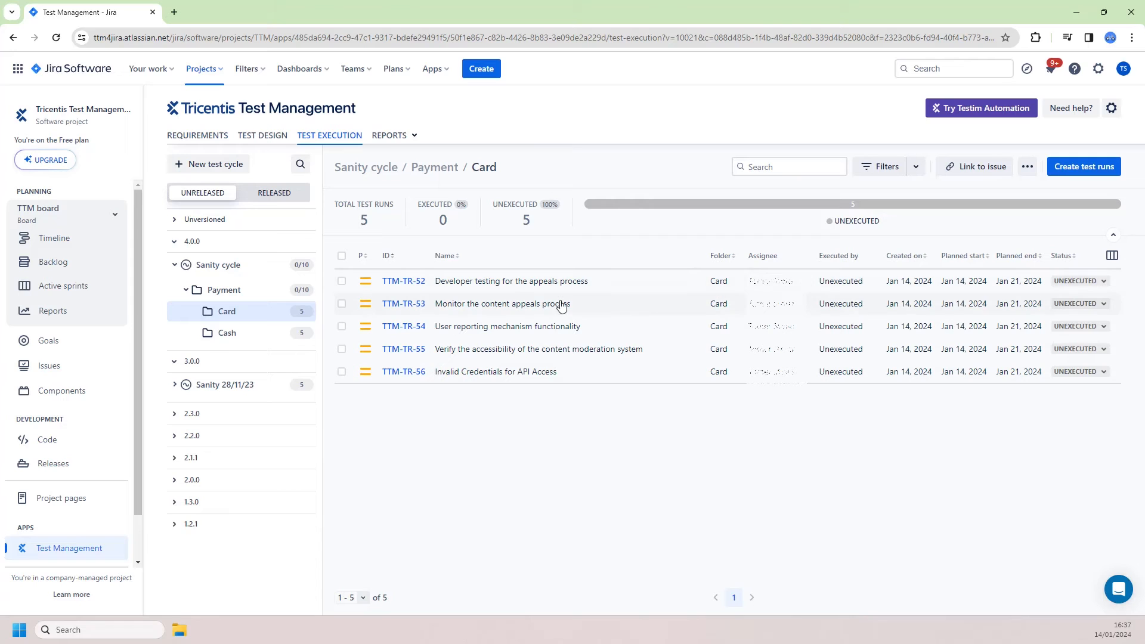
Select all test runs of the Sanity cycle and run them together in the Test Pad.
{"action": "left_click", "coordinate": [261, 273]}
{"action": "left_click", "coordinate": [341, 256]}
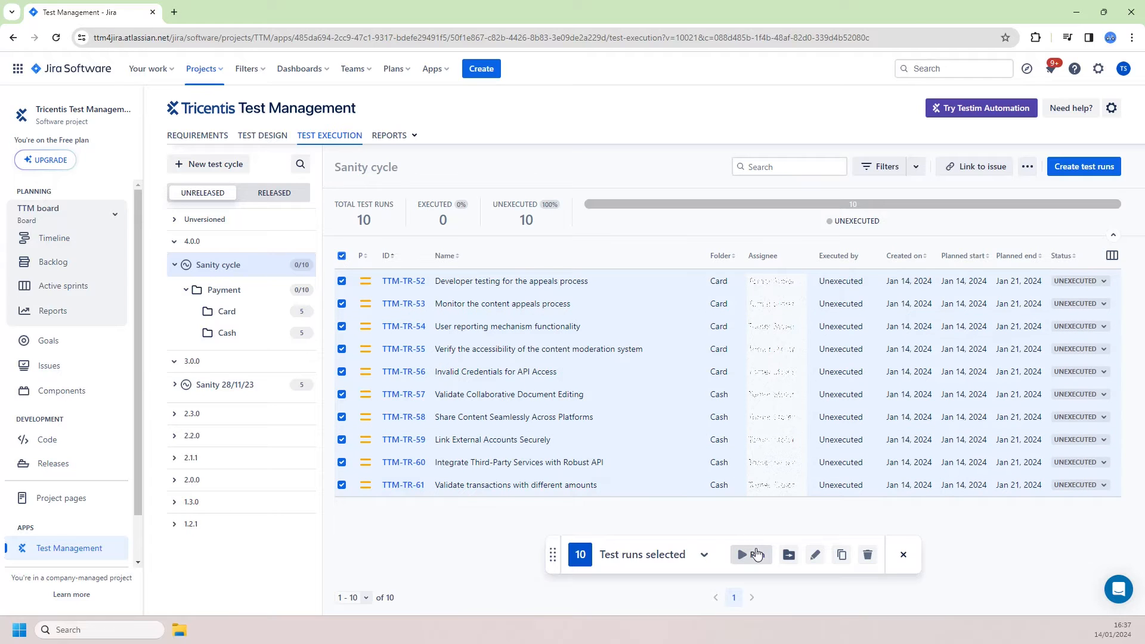
{"action": "left_click", "coordinate": [757, 554]}
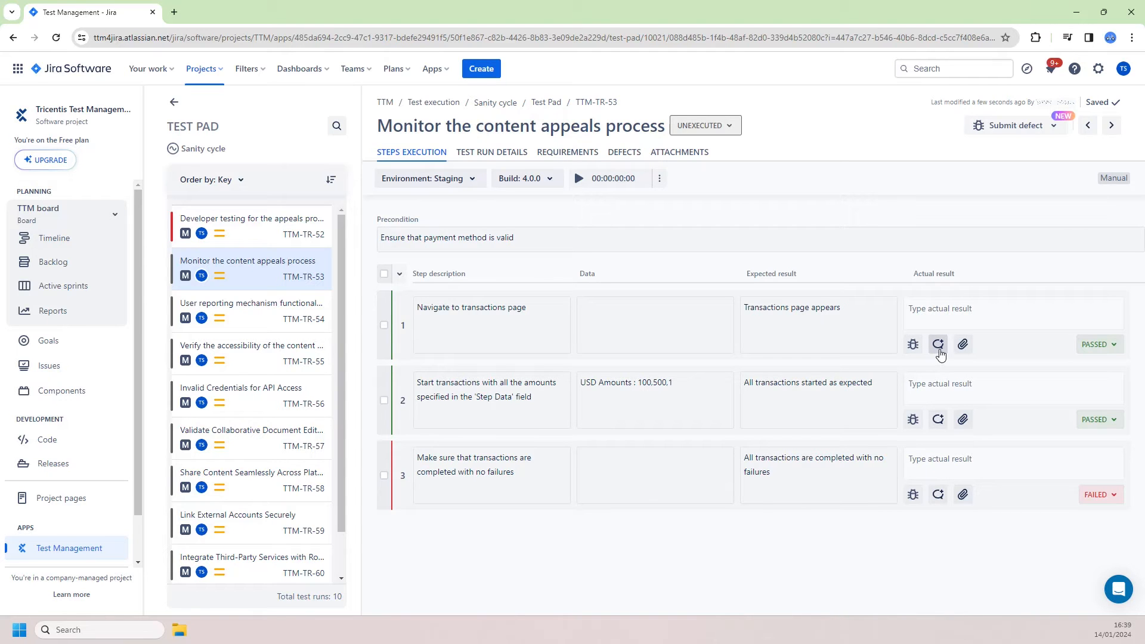
View the comment box and the attachments dialog for step 1 of test run TTM-TR-53 without adding anything.
{"action": "left_click", "coordinate": [939, 346]}
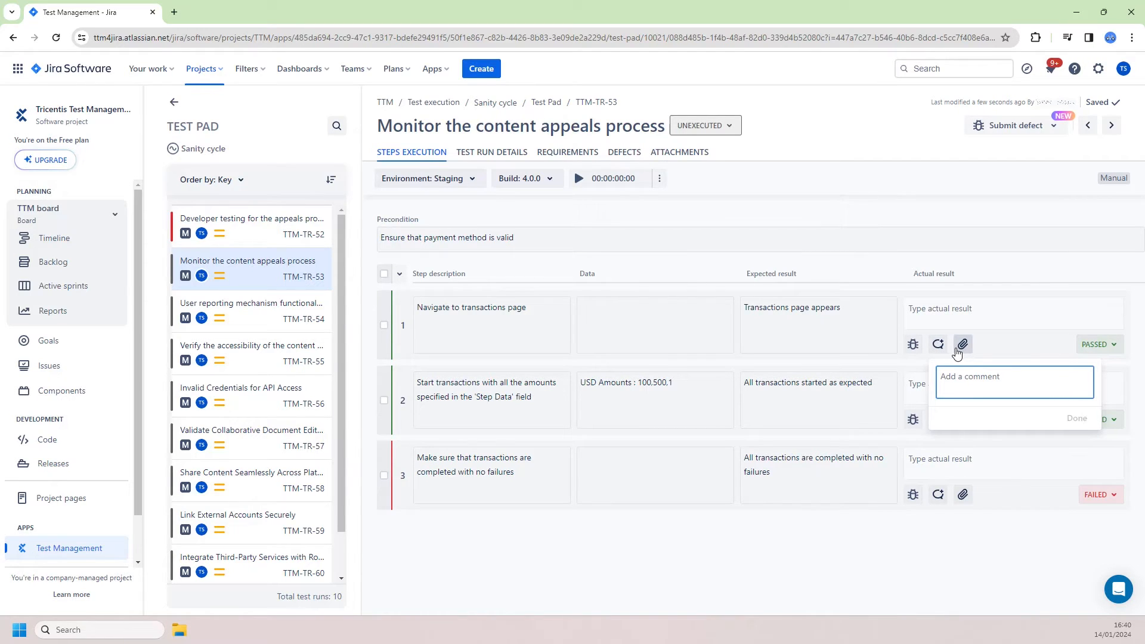
{"action": "left_click", "coordinate": [957, 349]}
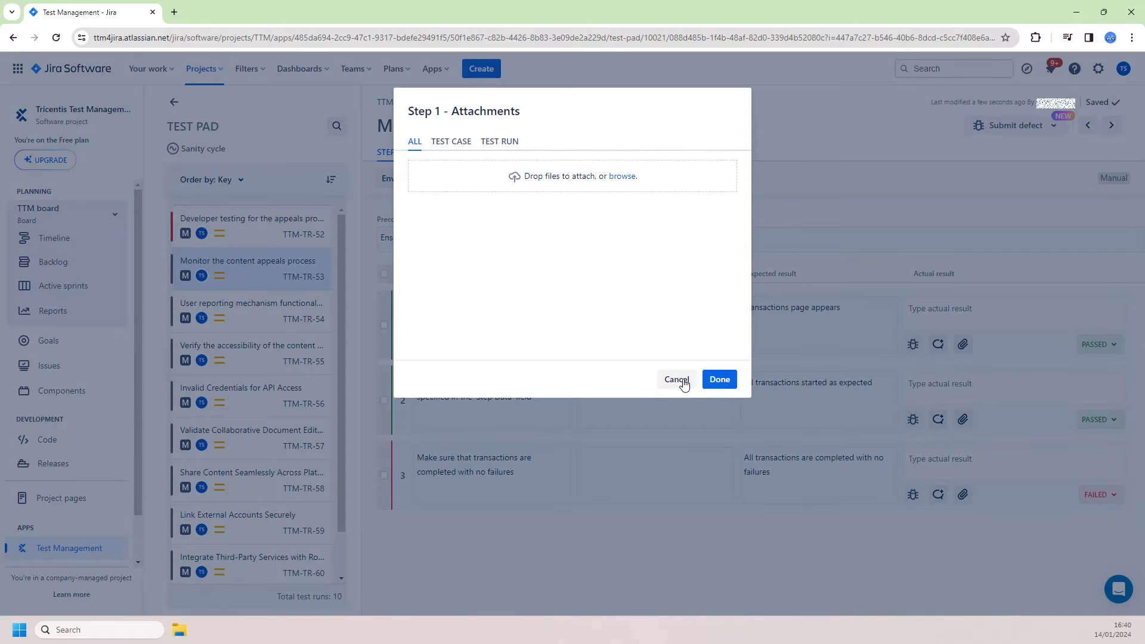
{"action": "left_click", "coordinate": [684, 384]}
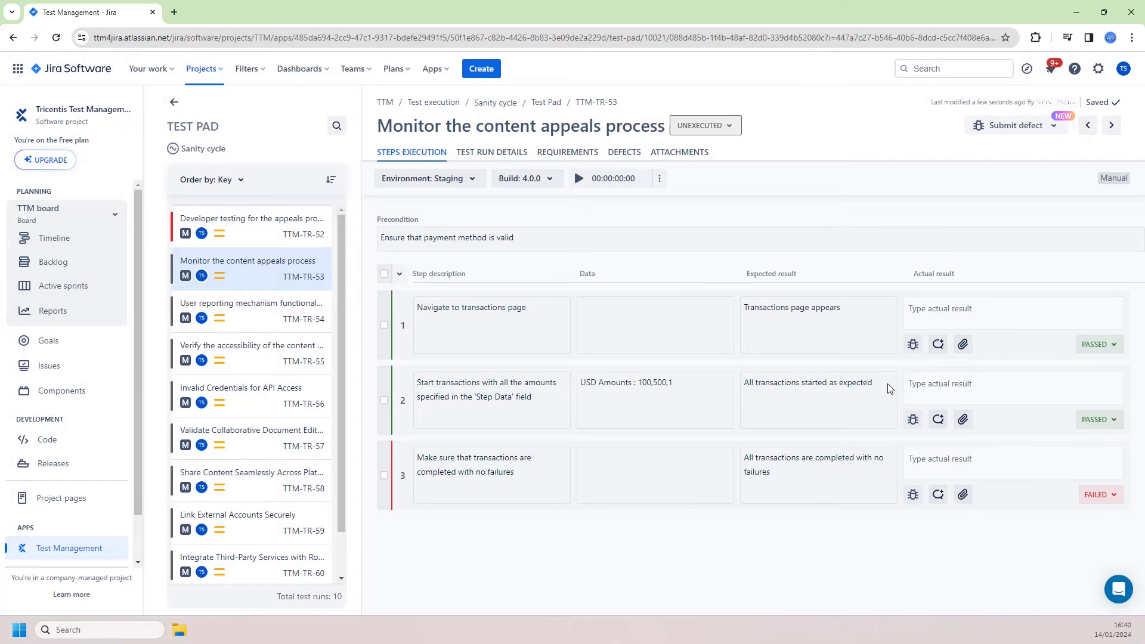
Review the test run details, linked requirements, linked defects and attachments of test run TTM-TR-53.
{"action": "left_click", "coordinate": [492, 152]}
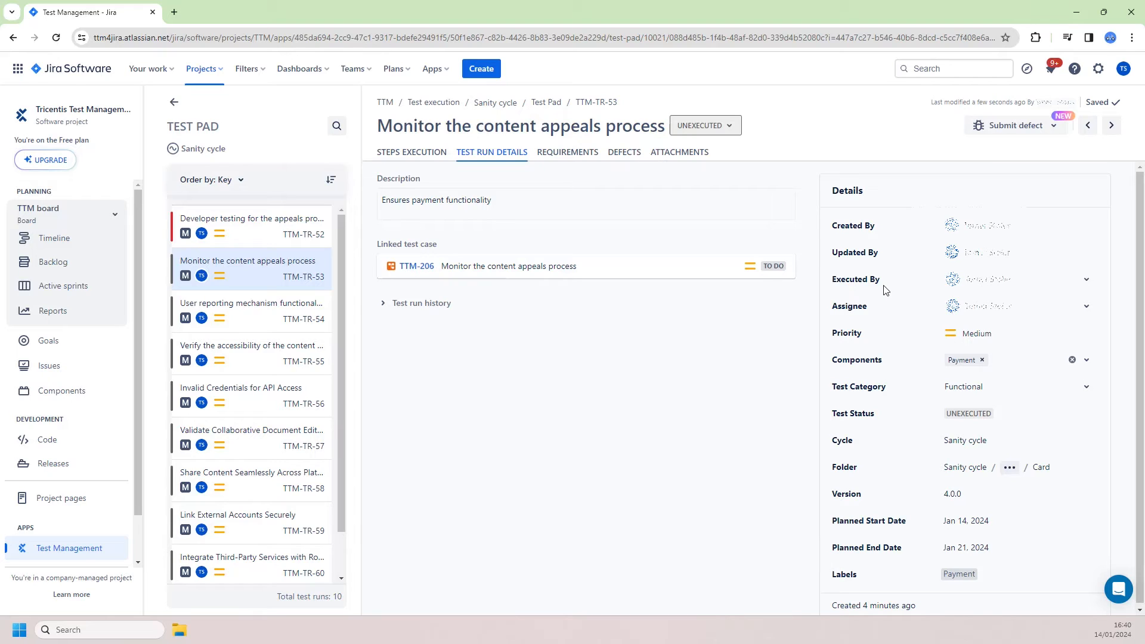
{"action": "left_click", "coordinate": [588, 157]}
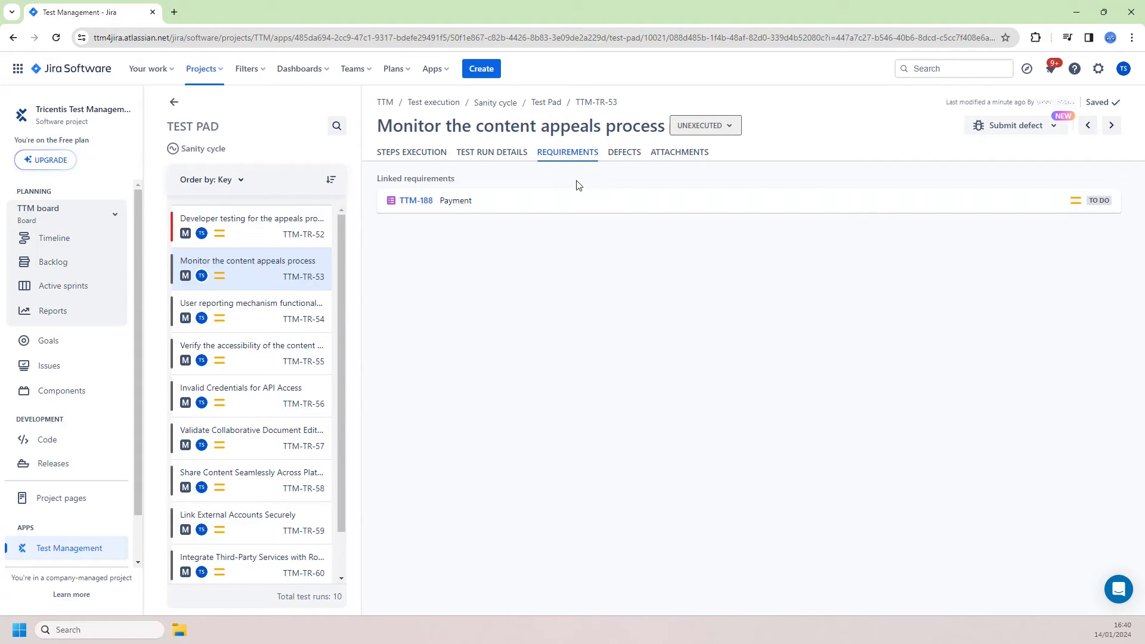
{"action": "left_click", "coordinate": [614, 153]}
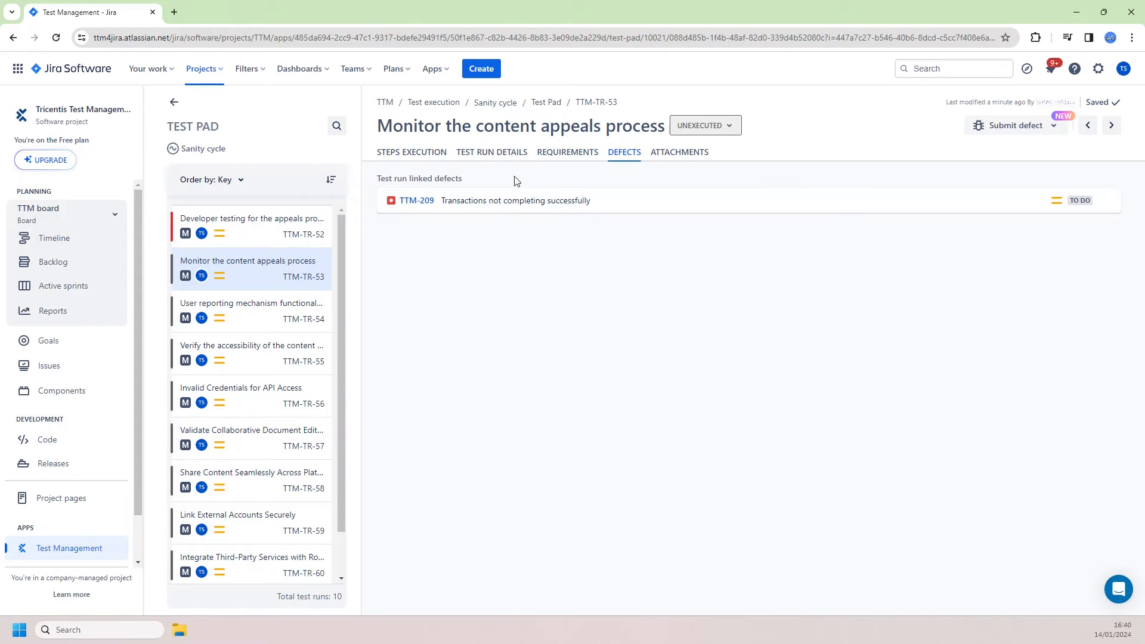
{"action": "left_click", "coordinate": [678, 155]}
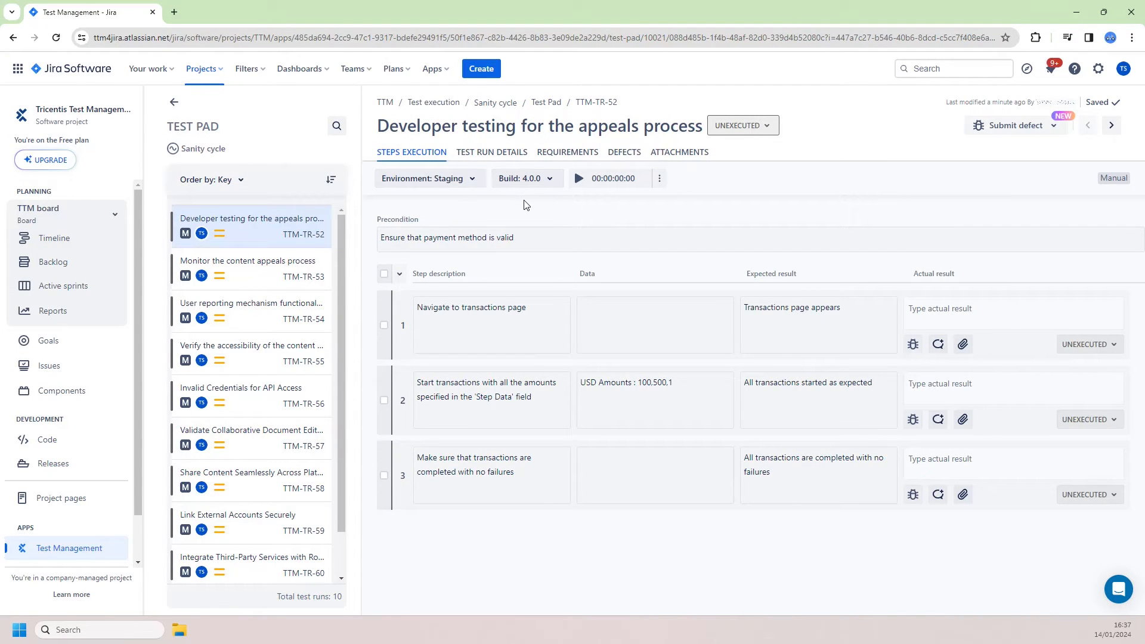
Start and pause the execution timer of the "Developer testing for the appeals process" test run.
{"action": "left_click", "coordinate": [579, 182]}
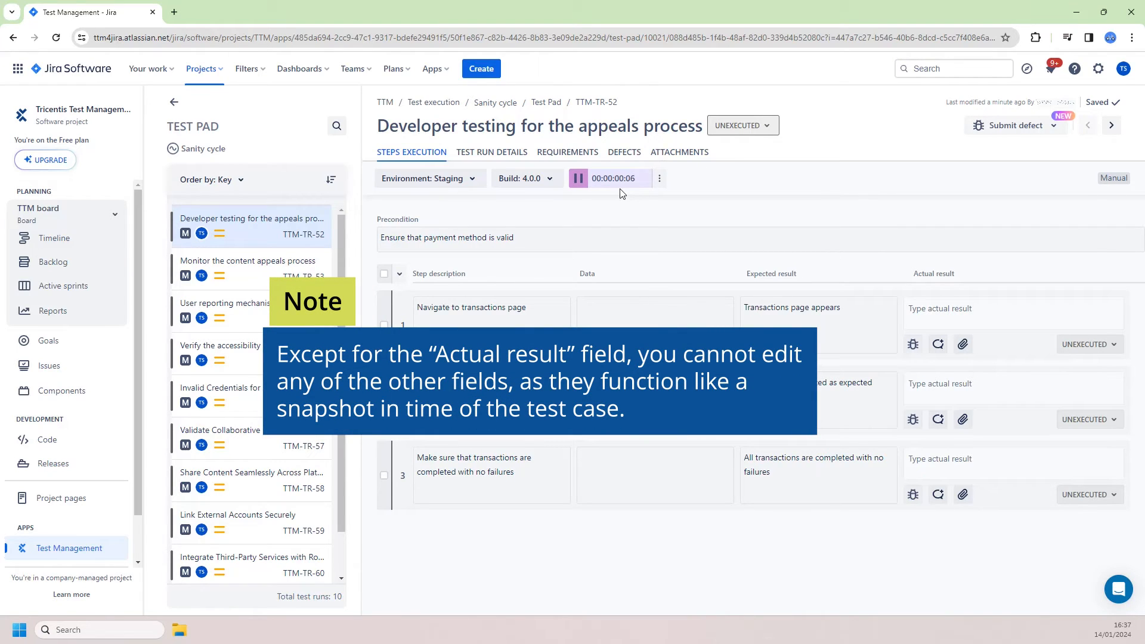
{"action": "left_click", "coordinate": [582, 185]}
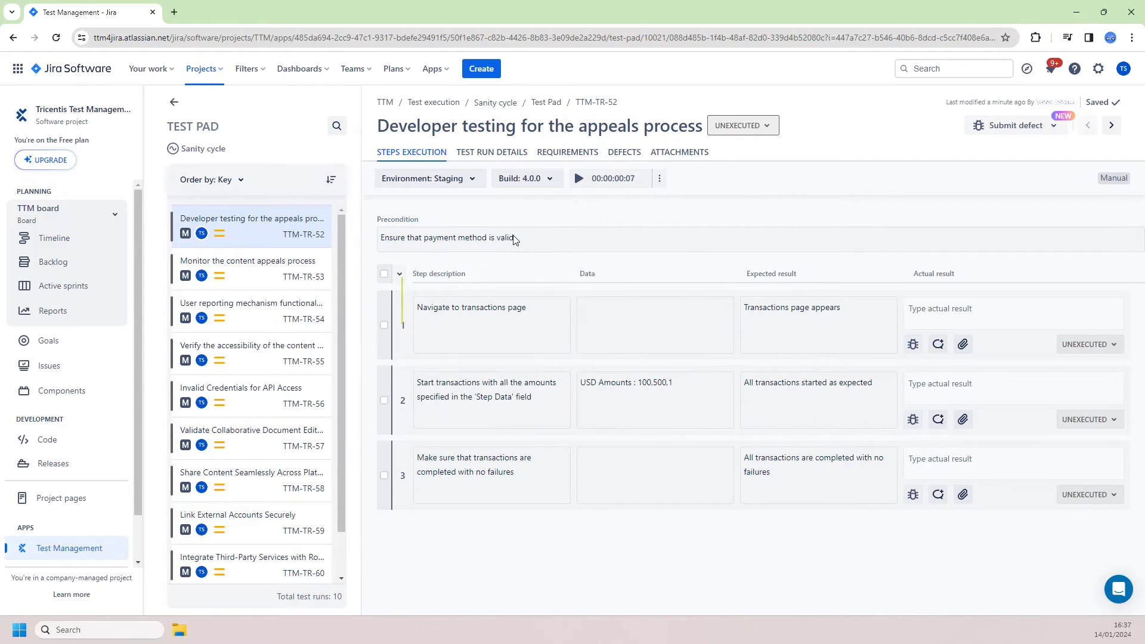
Mark steps 1 and 2 of test run TTM-TR-52 as Passed and step 3 as Failed, and set the run's overall status to Failed.
{"action": "left_click", "coordinate": [1087, 345]}
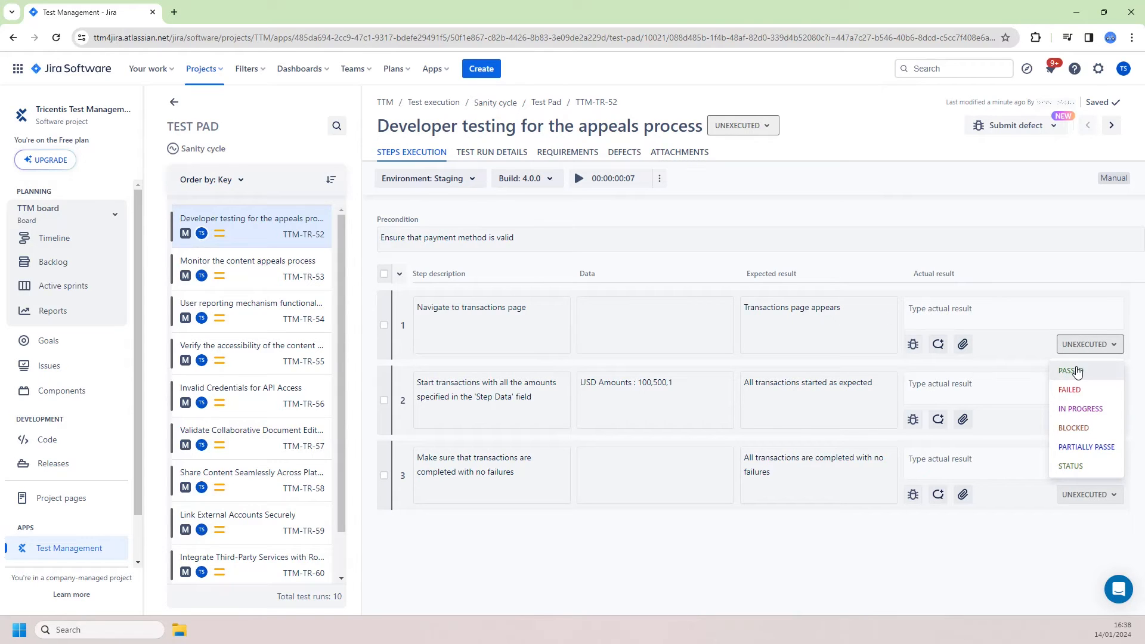
{"action": "left_click", "coordinate": [1077, 371]}
{"action": "left_click", "coordinate": [1087, 419]}
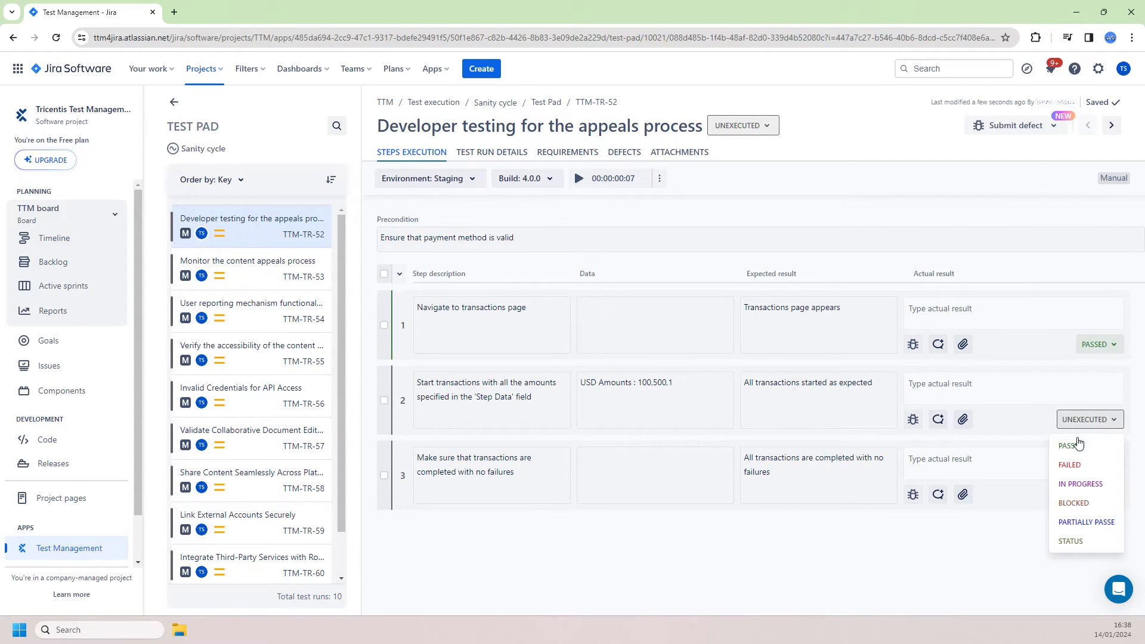
{"action": "left_click", "coordinate": [1070, 444]}
{"action": "left_click", "coordinate": [1077, 495]}
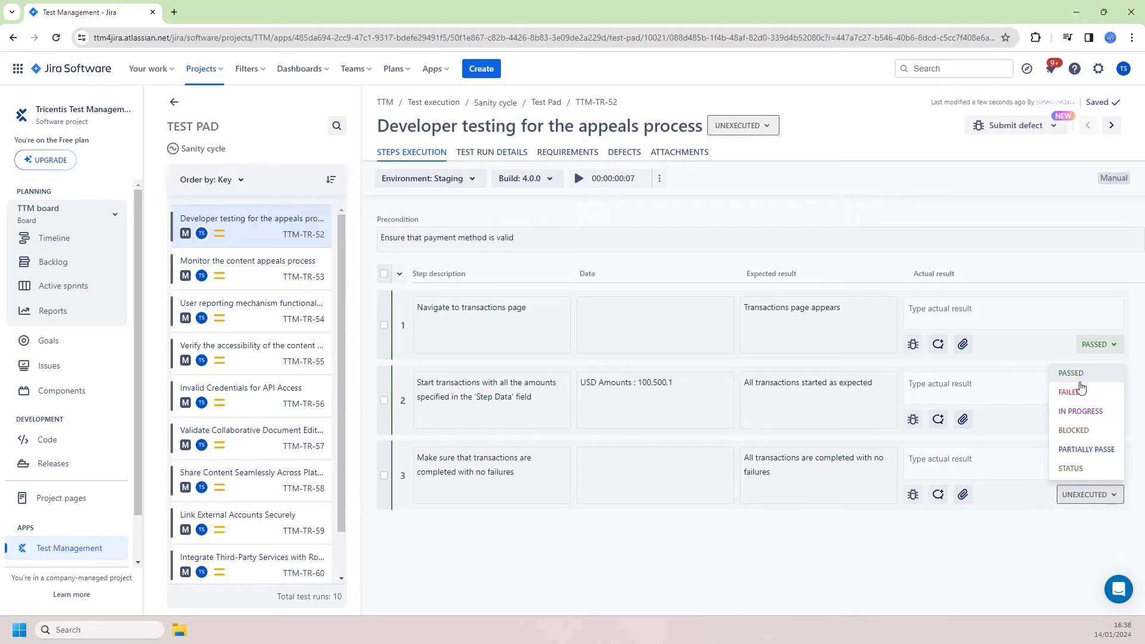
{"action": "left_click", "coordinate": [1069, 392]}
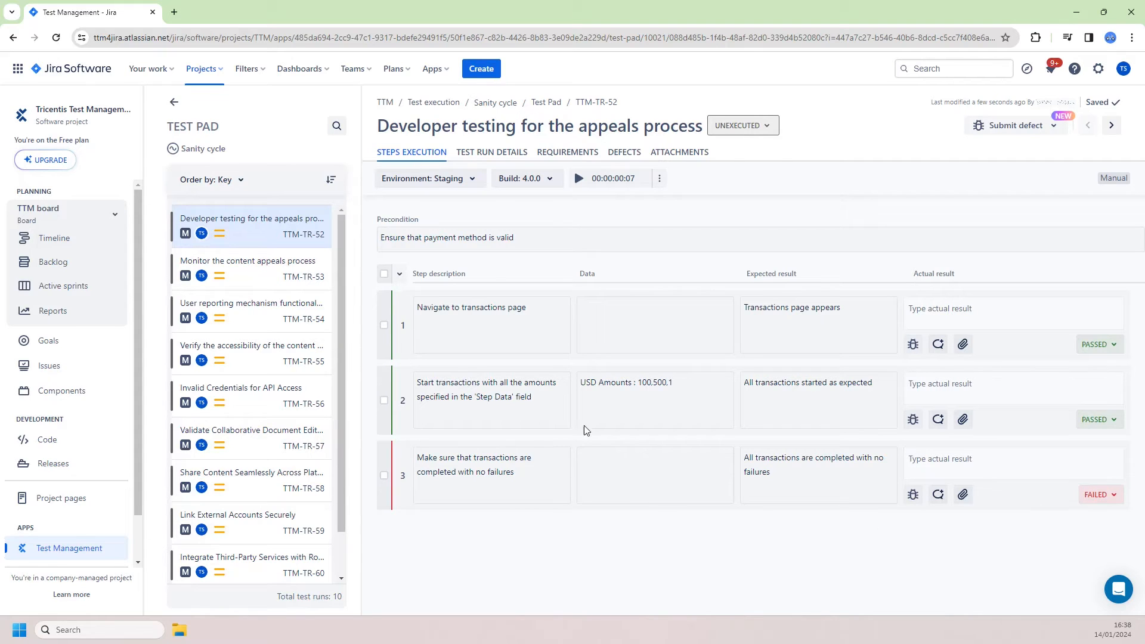
{"action": "left_click", "coordinate": [745, 127]}
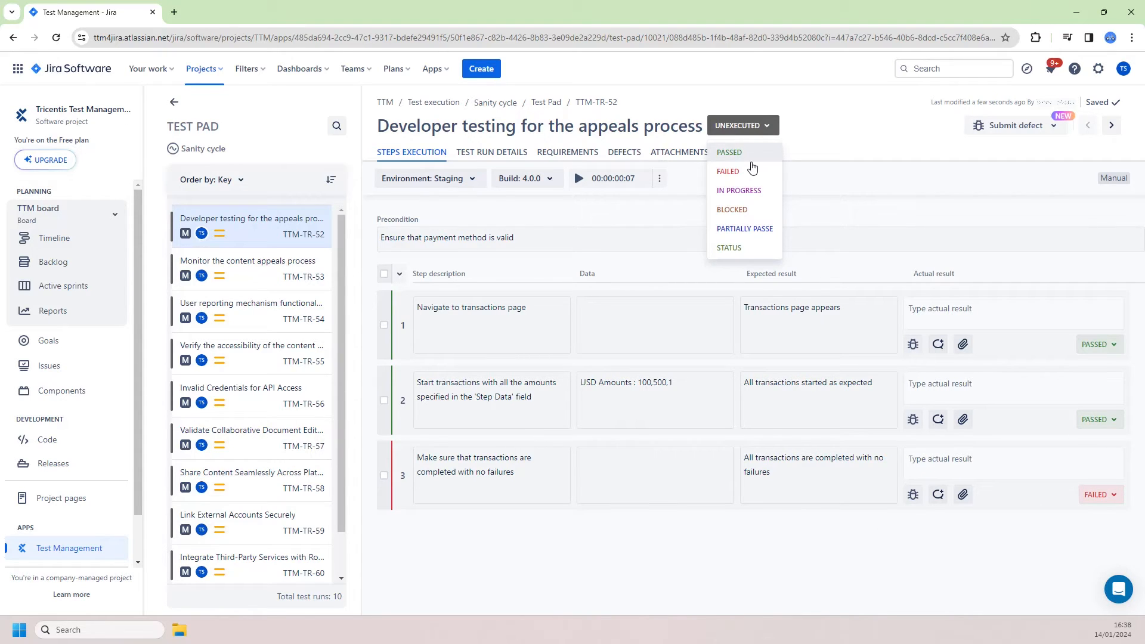
{"action": "left_click", "coordinate": [749, 171]}
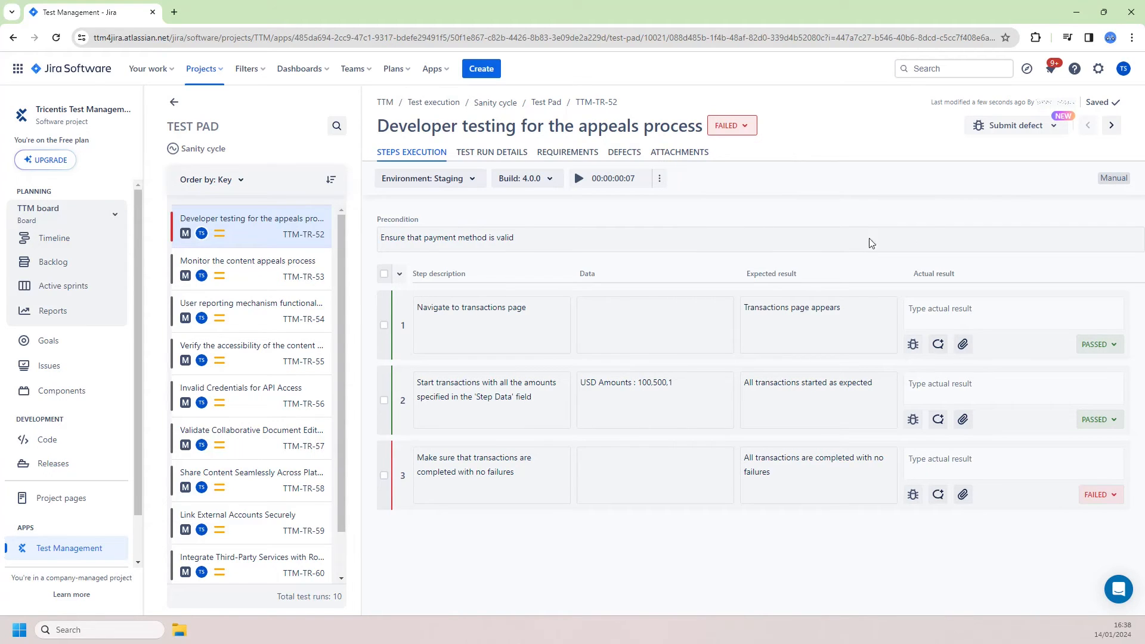
Go to the next test run, TTM-TR-53, and mark steps 1 and 2 as Passed and step 3 as Failed.
{"action": "left_click", "coordinate": [1112, 126]}
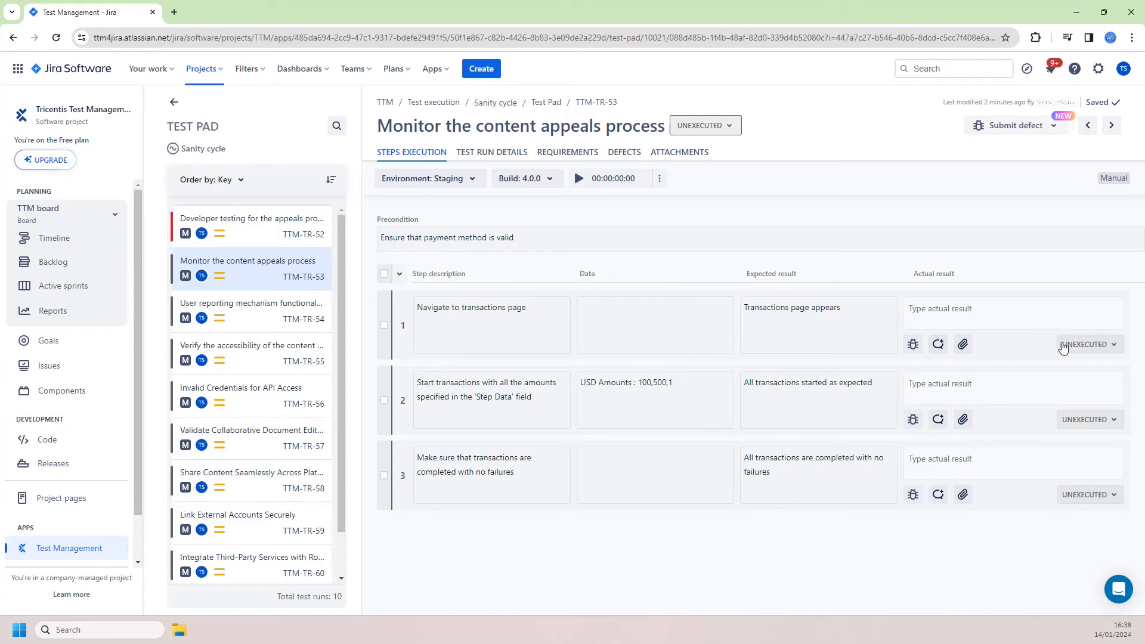
{"action": "left_click", "coordinate": [1063, 345]}
{"action": "left_click", "coordinate": [1065, 371]}
{"action": "left_click", "coordinate": [1067, 419]}
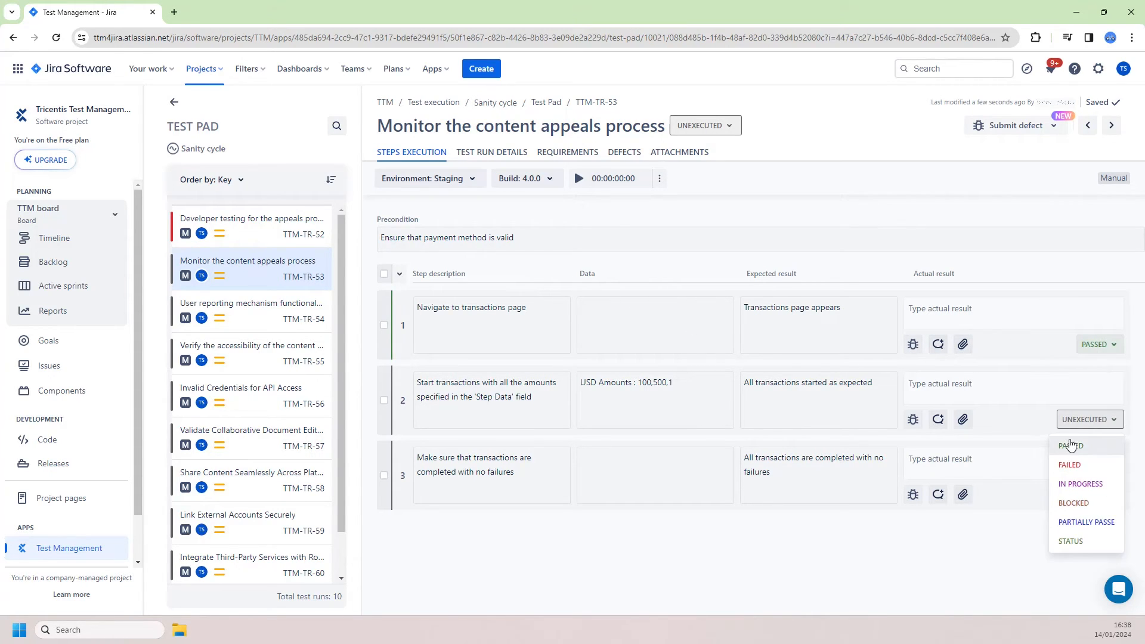
{"action": "left_click", "coordinate": [1065, 445]}
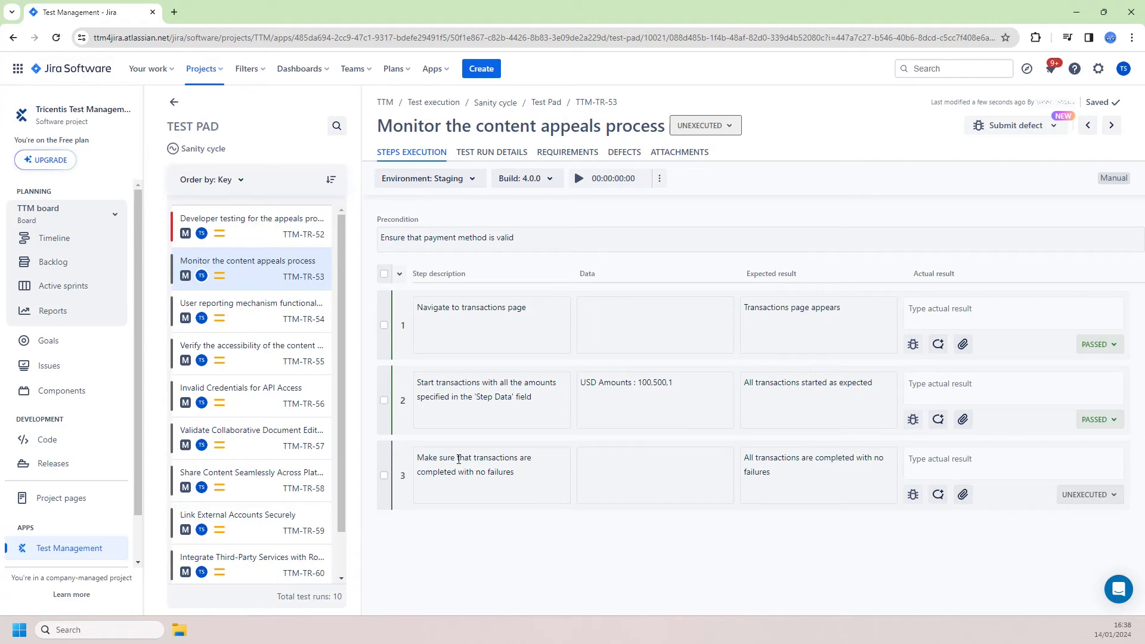
{"action": "left_click", "coordinate": [1089, 494]}
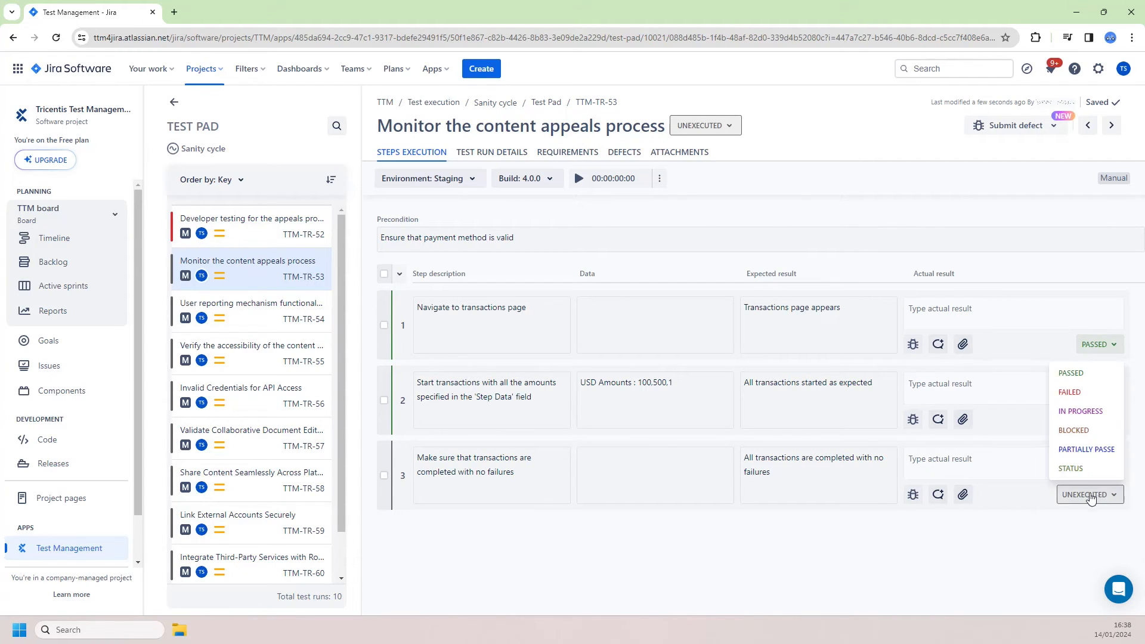
{"action": "left_click", "coordinate": [1067, 392]}
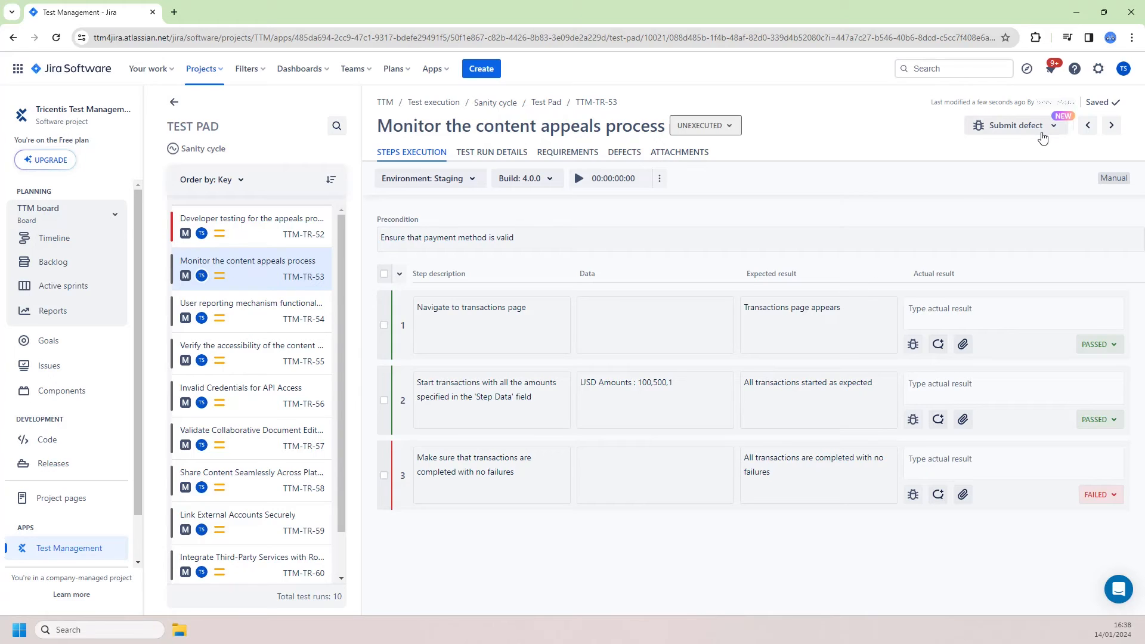
Create an AI-generated bug, "Transactions not completing successfully", from test run TTM-TR-53 and open the run's linked defects.
{"action": "left_click", "coordinate": [1042, 133]}
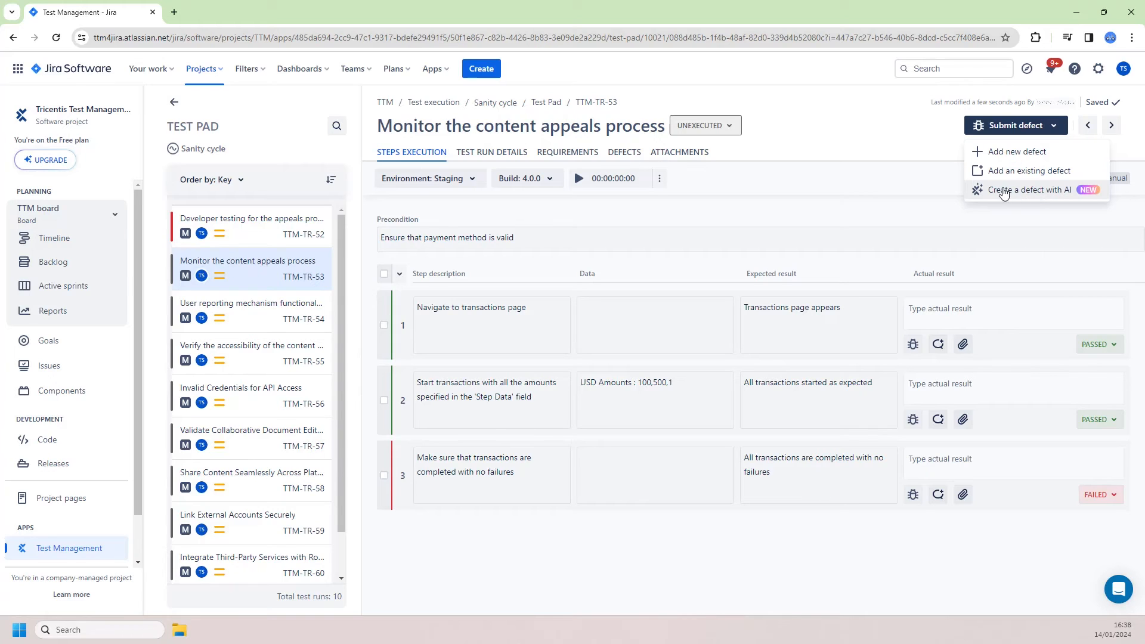
{"action": "left_click", "coordinate": [1035, 191]}
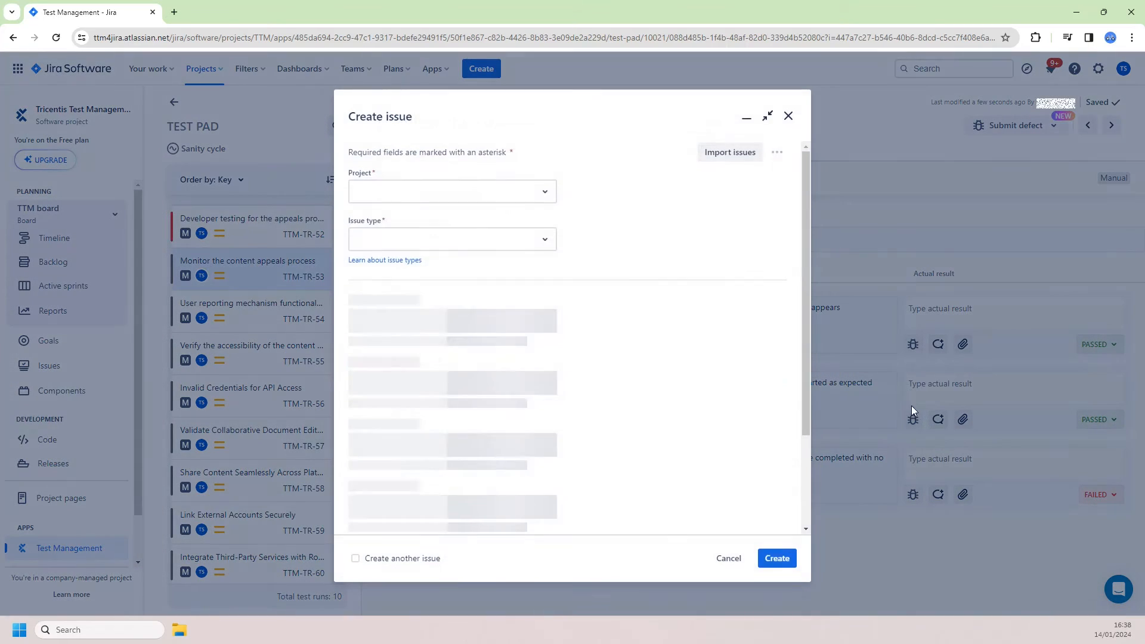
{"action": "scroll", "coordinate": [647, 293], "scroll_direction": "down", "scroll_amount": 3}
{"action": "scroll", "coordinate": [511, 199], "scroll_direction": "down", "scroll_amount": 2}
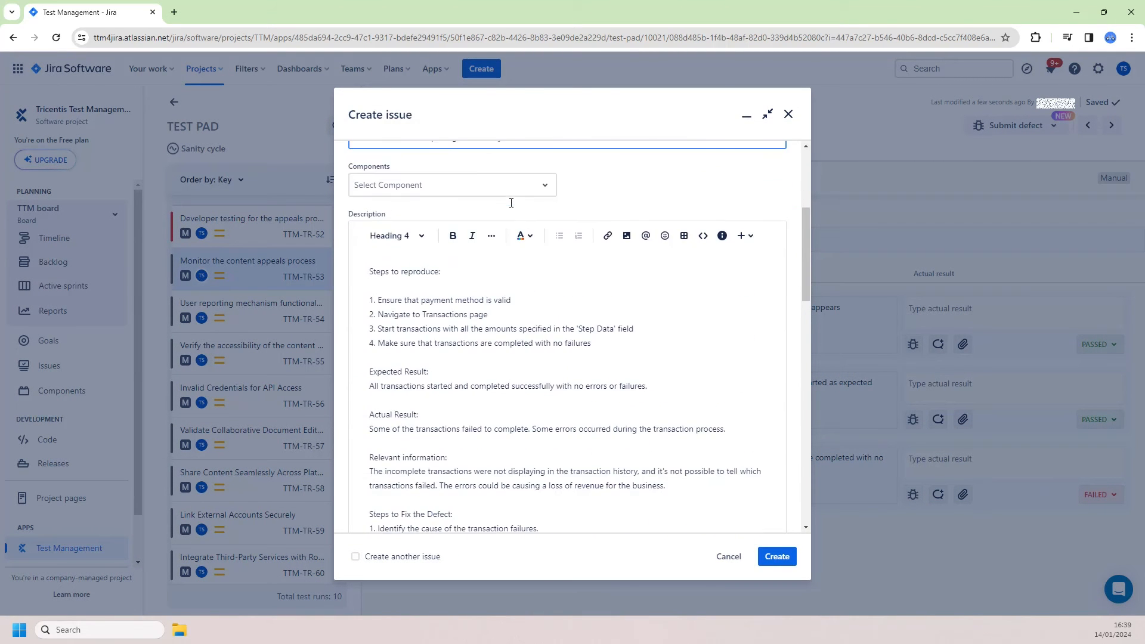
{"action": "scroll", "coordinate": [404, 240], "scroll_direction": "down", "scroll_amount": 1}
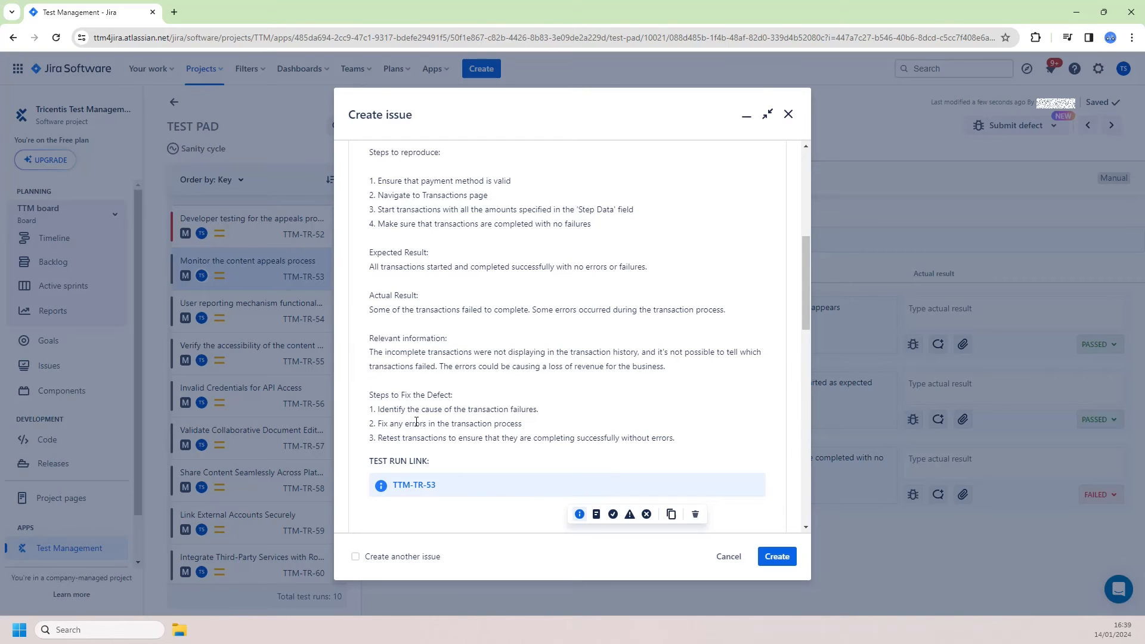
{"action": "scroll", "coordinate": [531, 467], "scroll_direction": "up", "scroll_amount": 10}
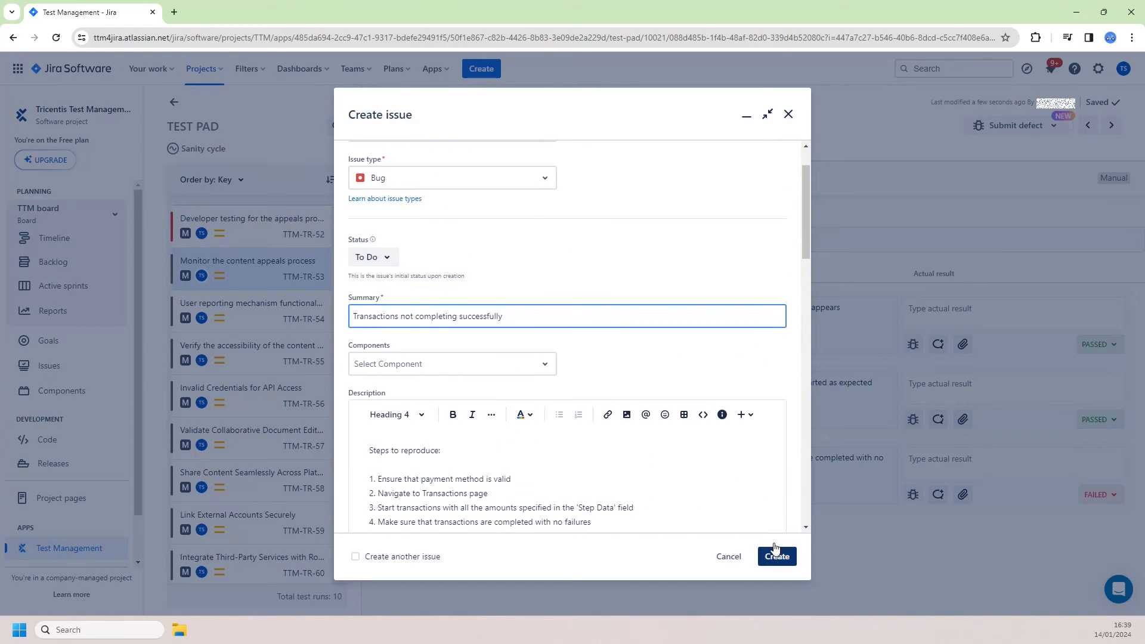
{"action": "left_click", "coordinate": [777, 556]}
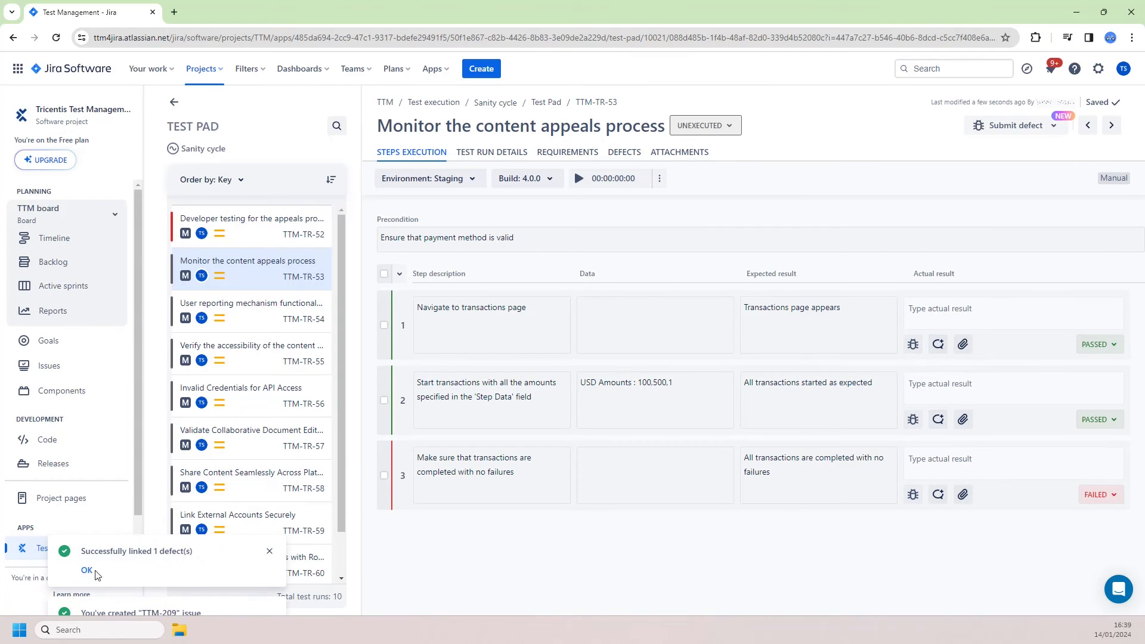
{"action": "left_click", "coordinate": [270, 553]}
{"action": "left_click", "coordinate": [270, 552]}
{"action": "left_click", "coordinate": [624, 153]}
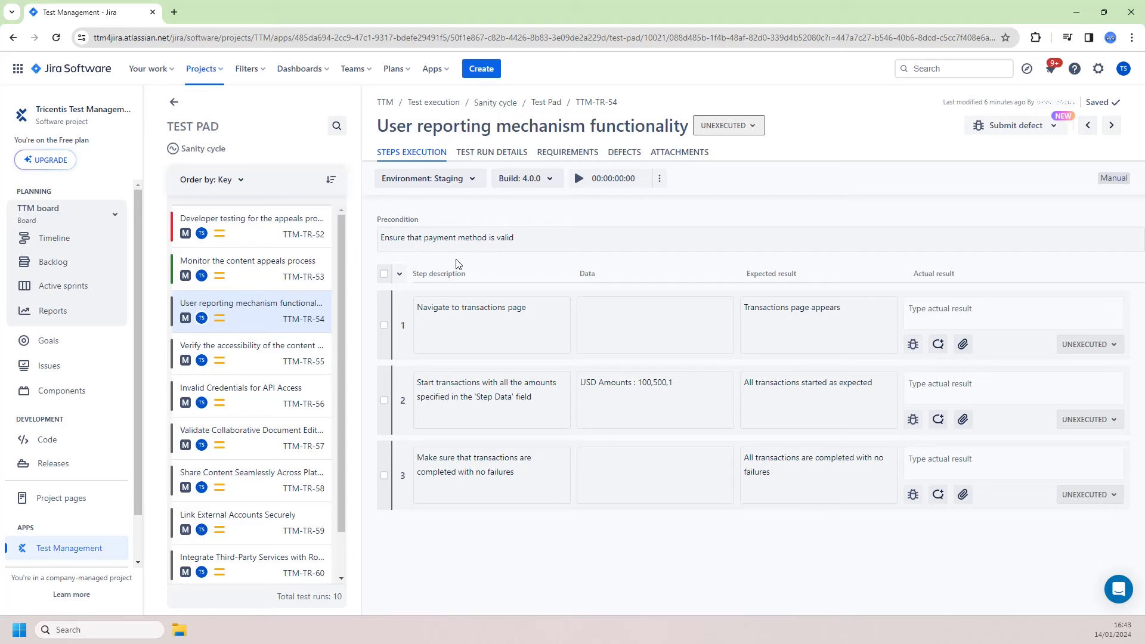
Mark all three steps of test run TTM-TR-54 as Passed in bulk and return to the Sanity cycle's run list.
{"action": "left_click", "coordinate": [385, 275]}
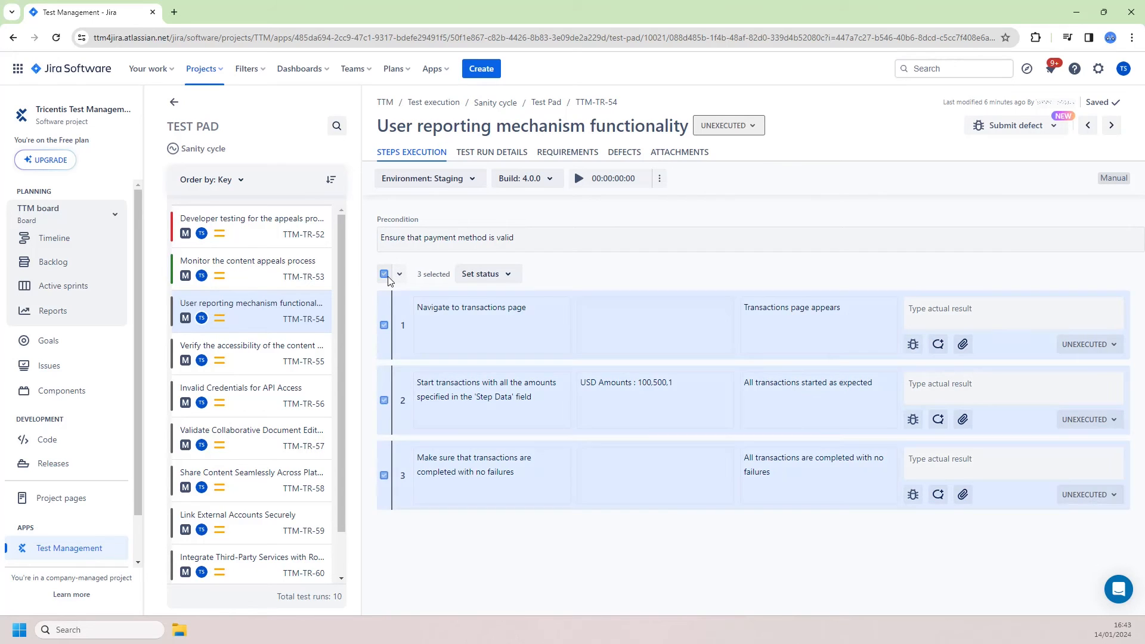
{"action": "left_click", "coordinate": [475, 278]}
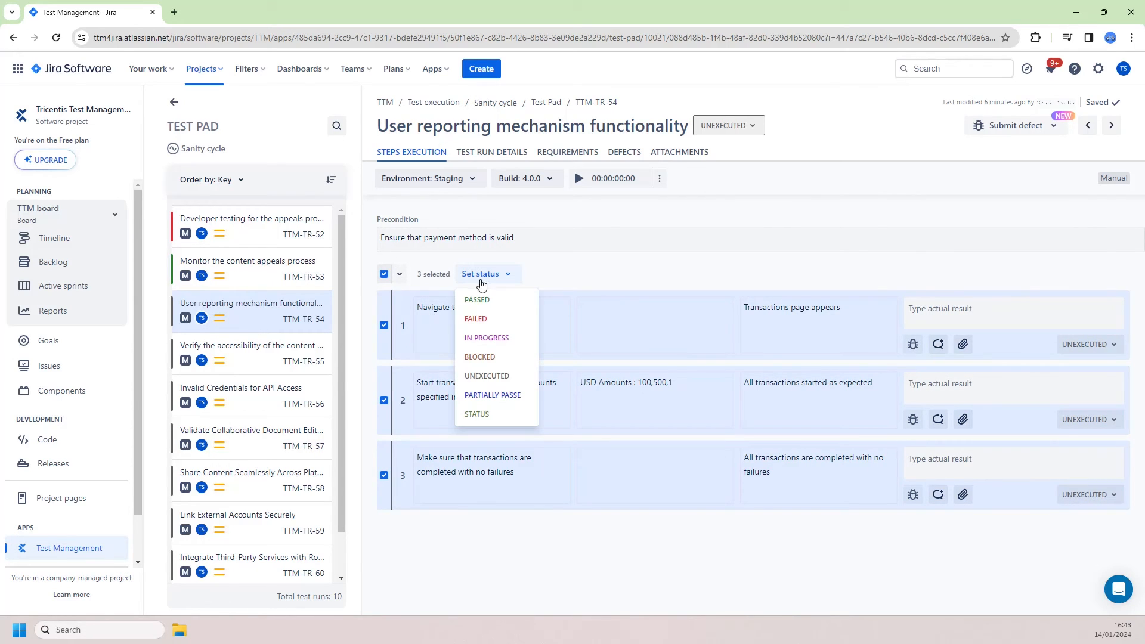
{"action": "left_click", "coordinate": [483, 300]}
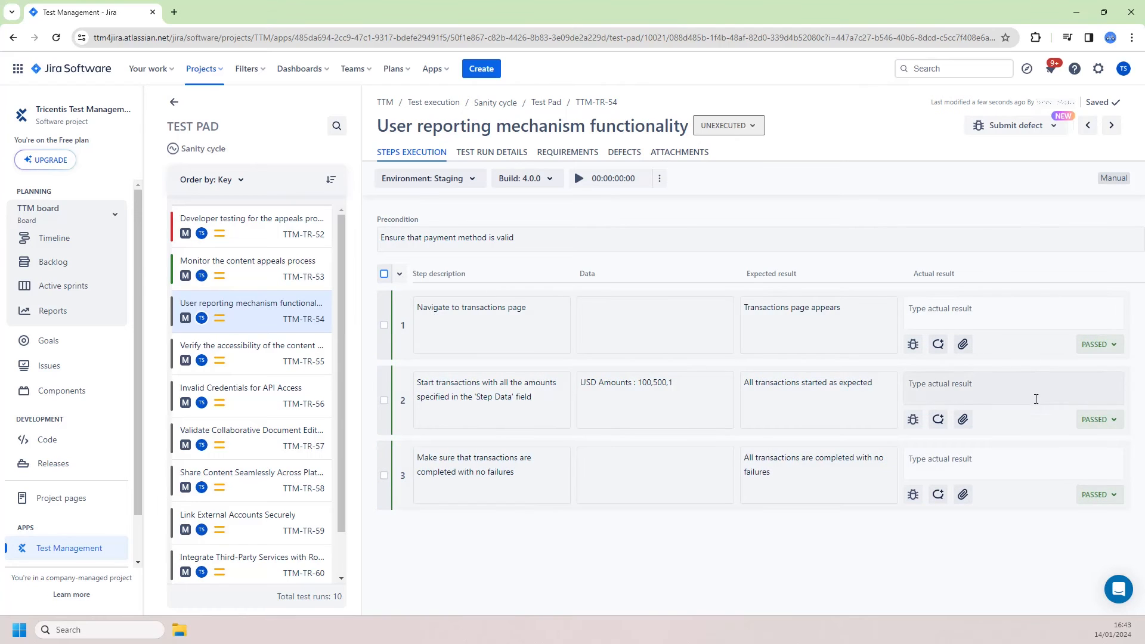
{"action": "left_click", "coordinate": [175, 103]}
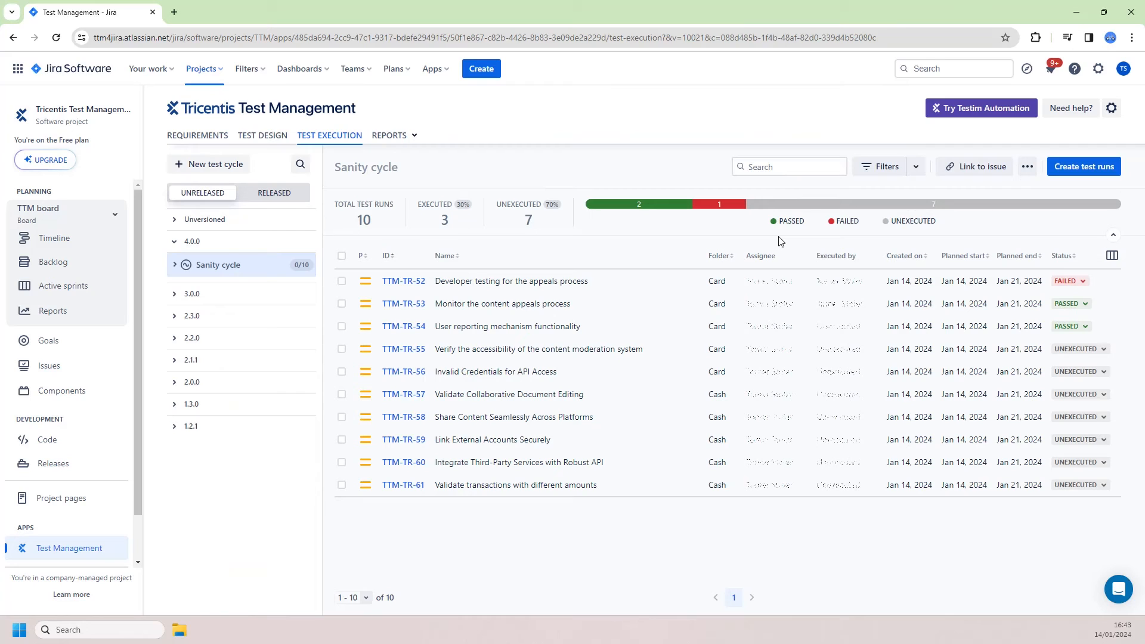
Set the status of test run TTM-TR-55 to In Progress and TTM-TR-56 to Failed in the Sanity cycle's run list.
{"action": "left_click", "coordinate": [1064, 350]}
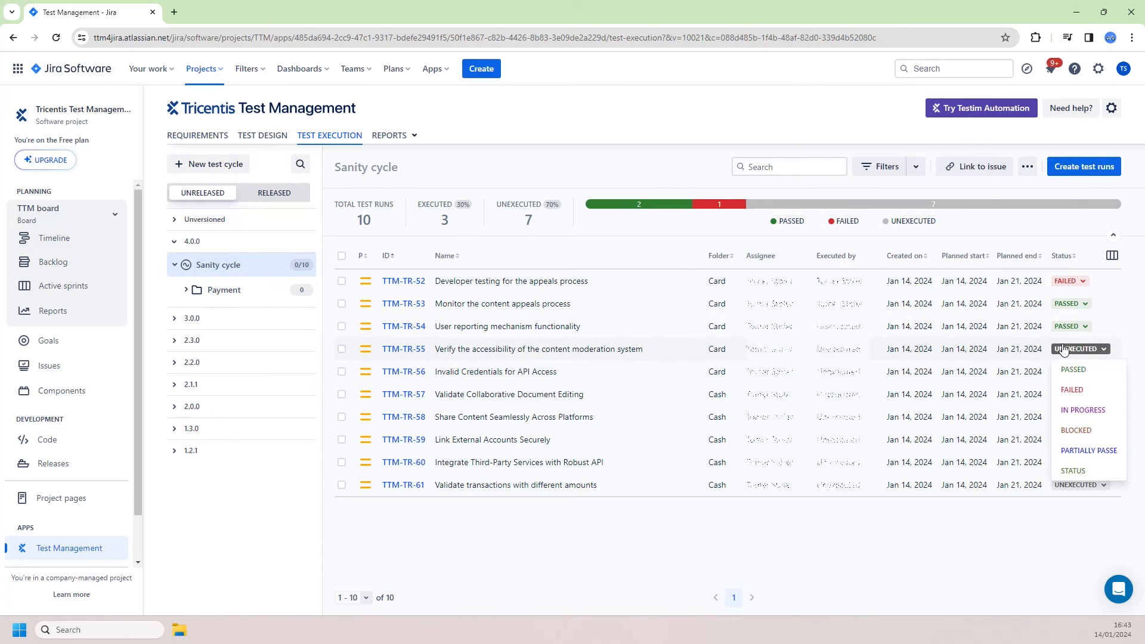
{"action": "left_click", "coordinate": [1083, 409]}
{"action": "left_click", "coordinate": [1073, 372]}
{"action": "left_click", "coordinate": [1084, 412]}
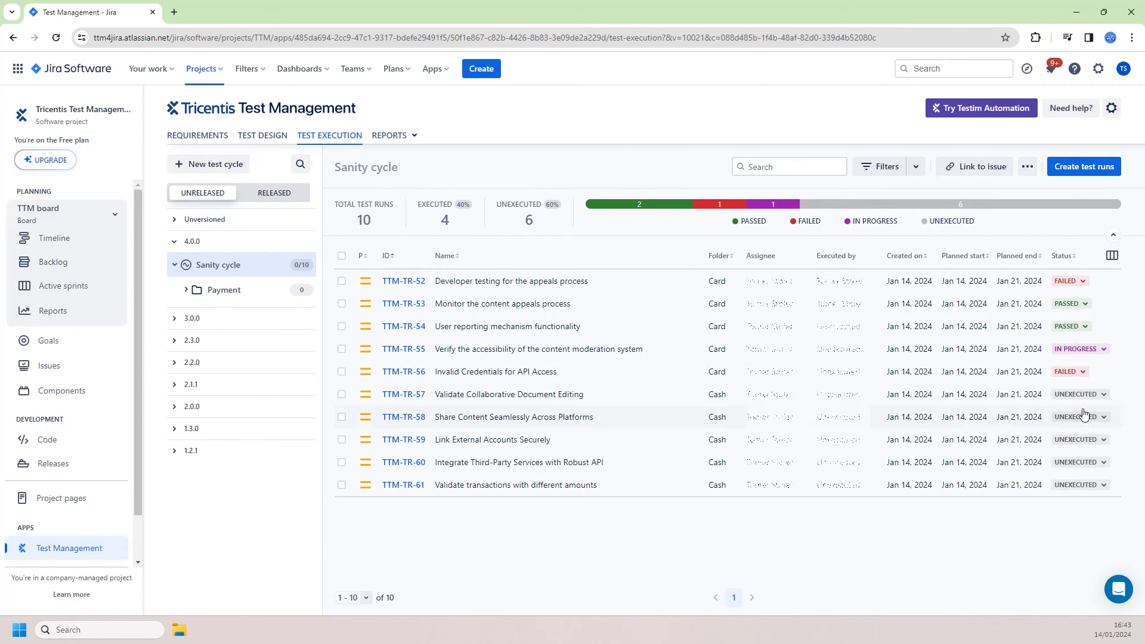
Set test run TTM-TR-57 to Blocked and test runs TTM-TR-58 through TTM-TR-61 to Passed.
{"action": "left_click", "coordinate": [1077, 394]}
{"action": "left_click", "coordinate": [1075, 475]}
{"action": "left_click", "coordinate": [1078, 417]}
{"action": "left_click", "coordinate": [1074, 436]}
{"action": "left_click", "coordinate": [1073, 440]}
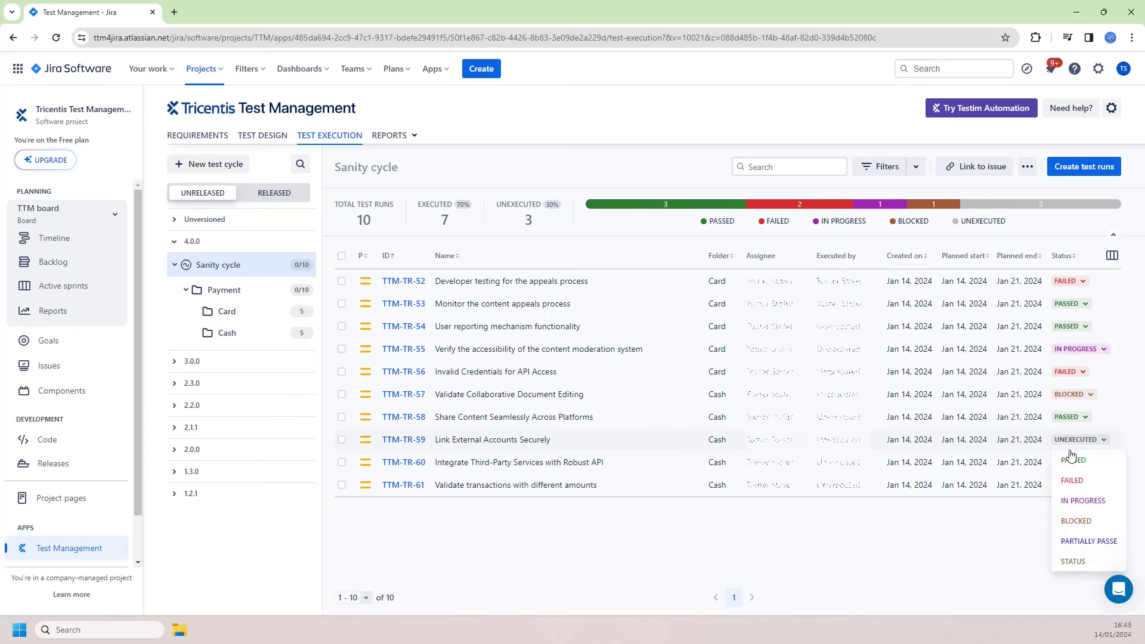
{"action": "left_click", "coordinate": [1073, 459]}
{"action": "left_click", "coordinate": [1074, 462]}
{"action": "left_click", "coordinate": [1072, 483]}
{"action": "left_click", "coordinate": [1074, 485]}
{"action": "left_click", "coordinate": [1072, 371]}
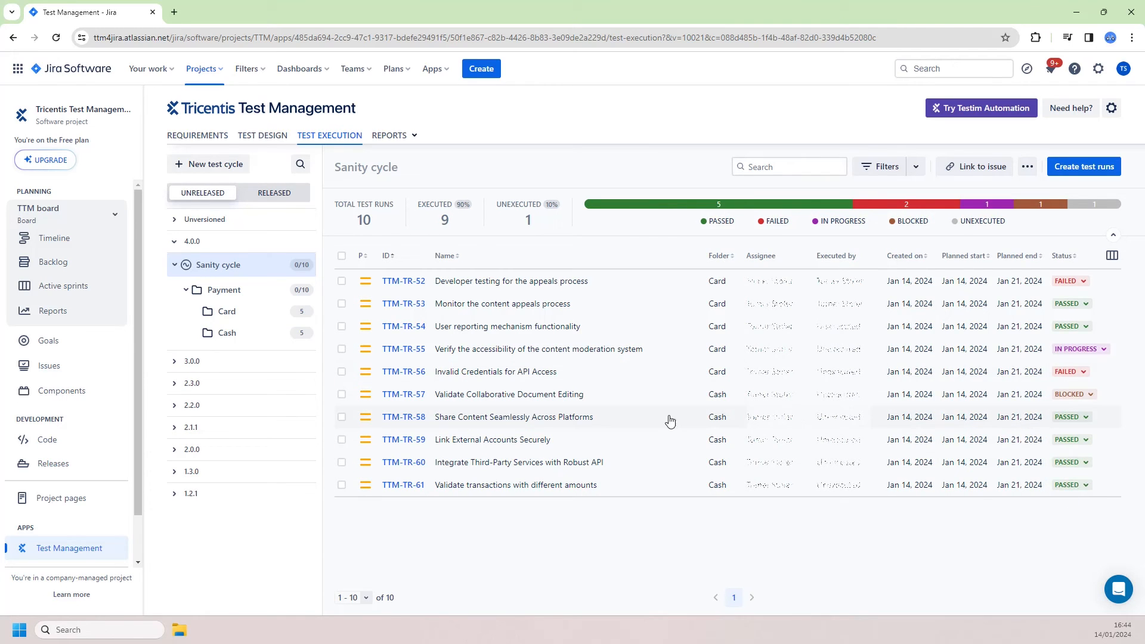
{"action": "left_click", "coordinate": [250, 313]}
{"action": "left_click", "coordinate": [227, 333]}
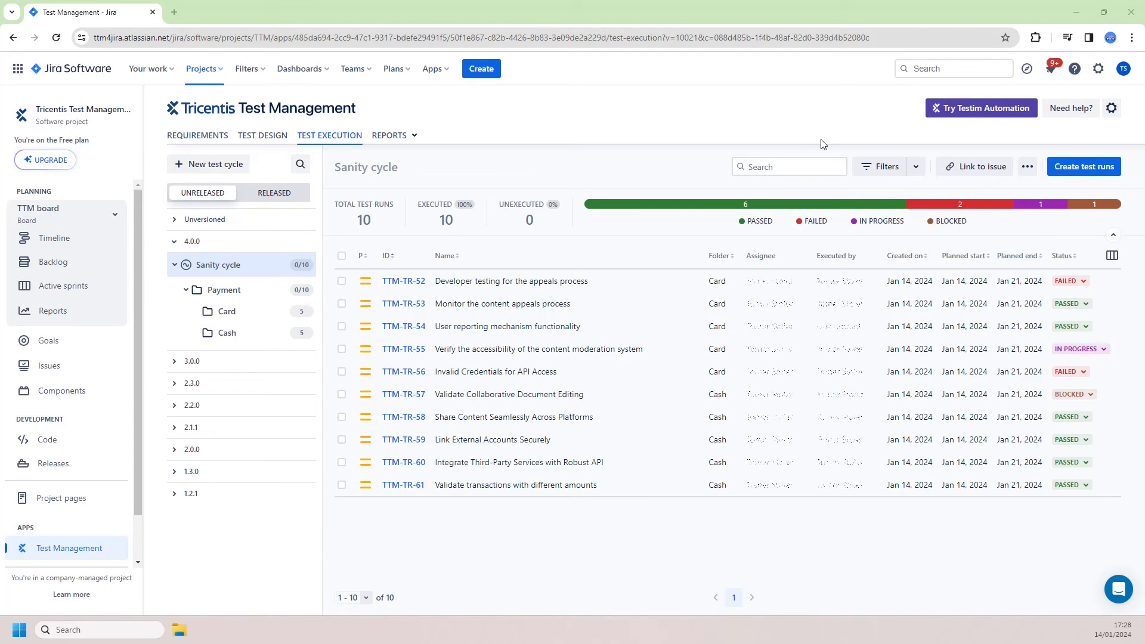
Link the Sanity cycle to the Jira issue TTM-188 Payment.
{"action": "left_click", "coordinate": [962, 170]}
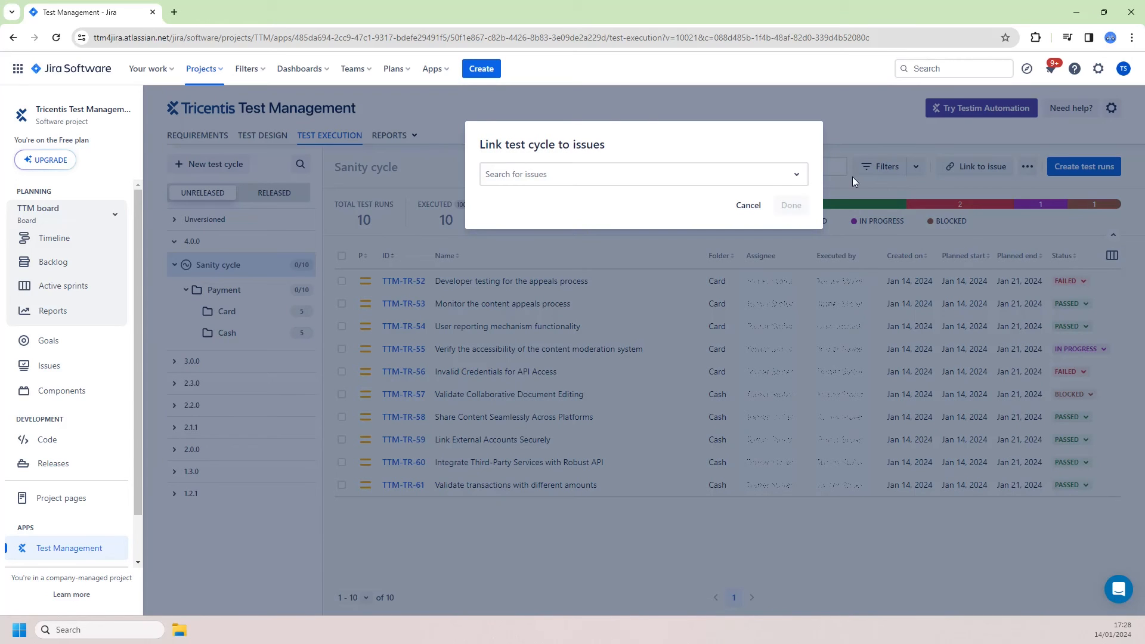
{"action": "left_click", "coordinate": [796, 174]}
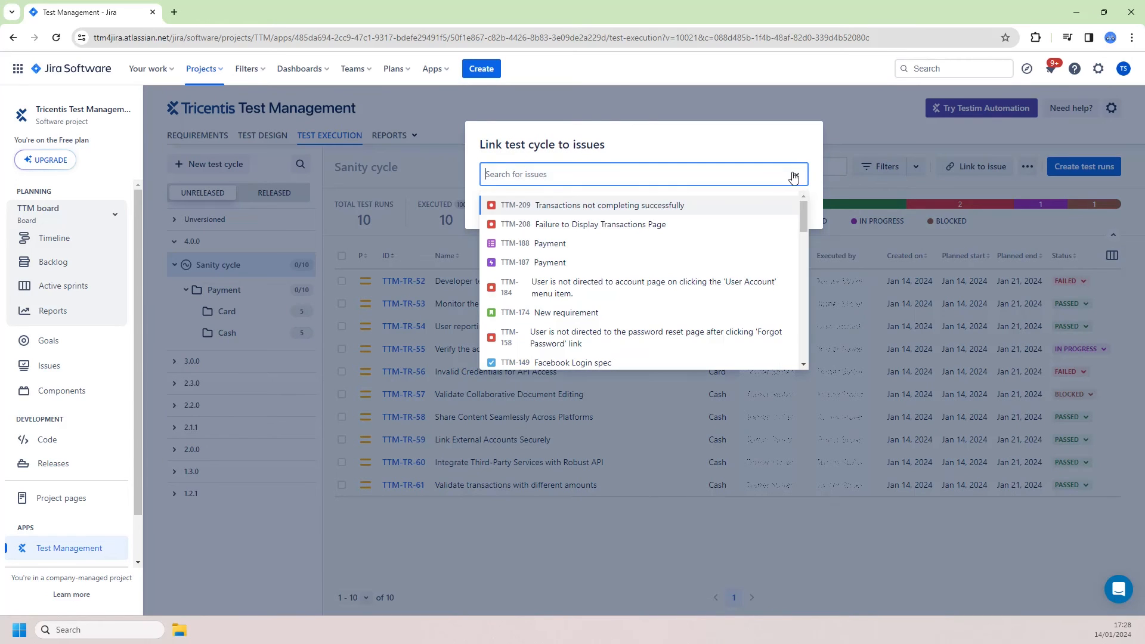
{"action": "left_click", "coordinate": [561, 245]}
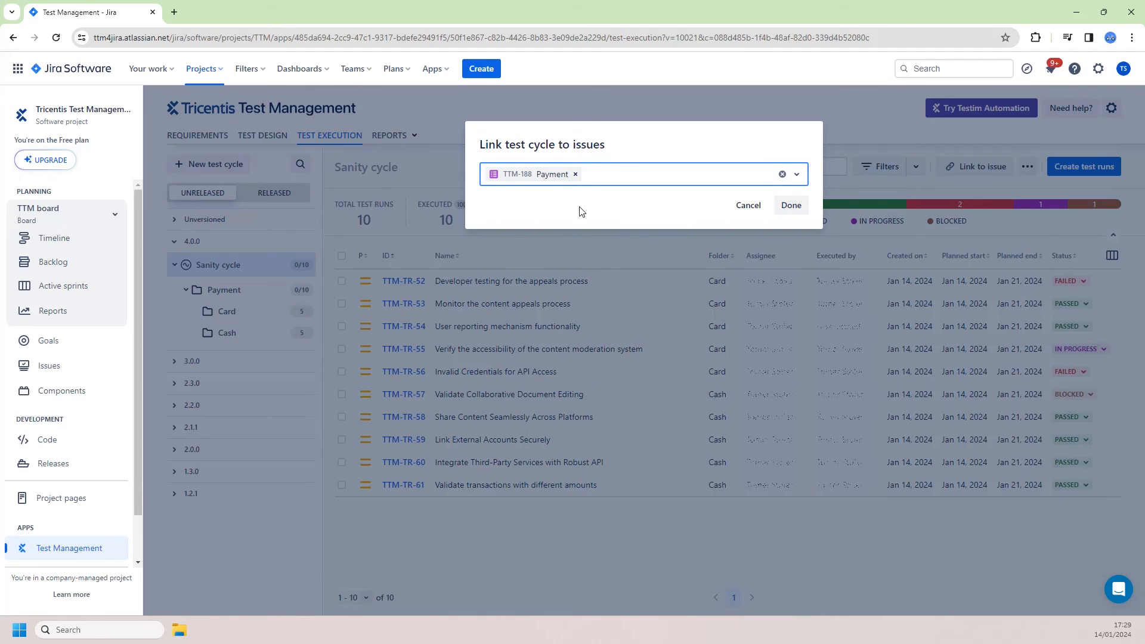
{"action": "left_click", "coordinate": [792, 206]}
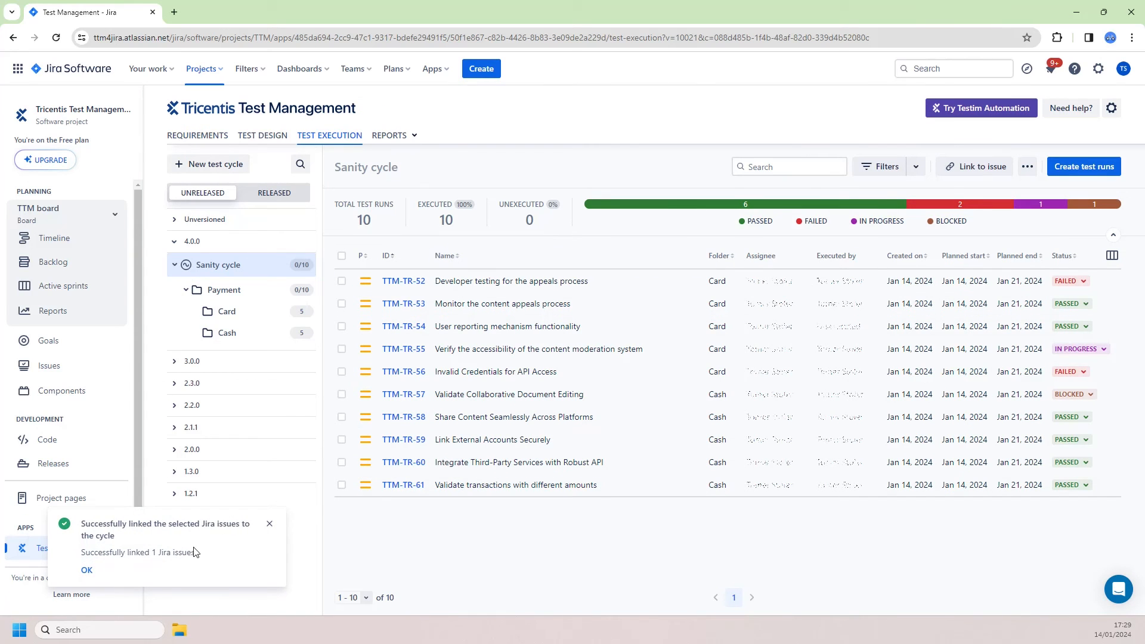
{"action": "left_click", "coordinate": [86, 571]}
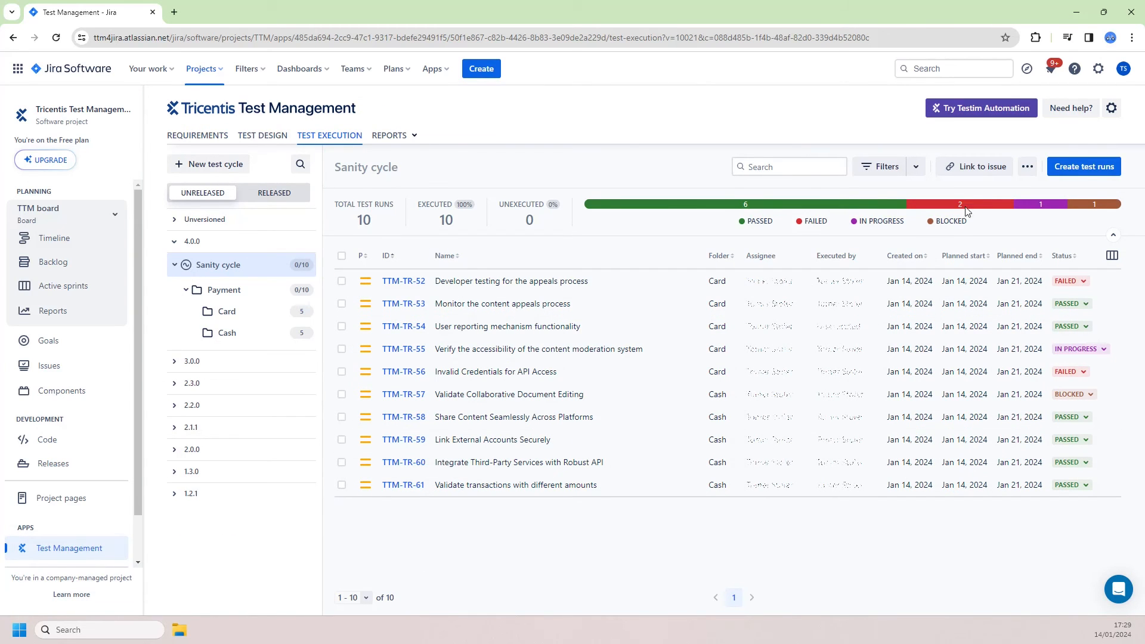
Open the linked issue TTM-188, review the Sanity cycle's execution summary in its Cycle Traceability, and go to the test cycle from there.
{"action": "left_click", "coordinate": [977, 166]}
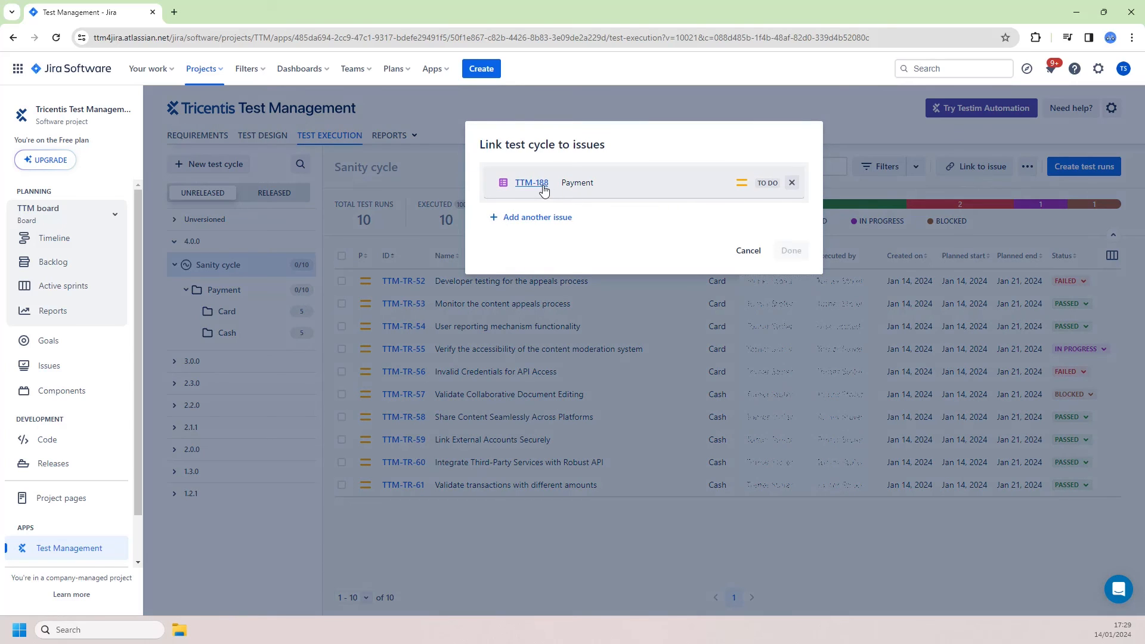
{"action": "left_click", "coordinate": [532, 182]}
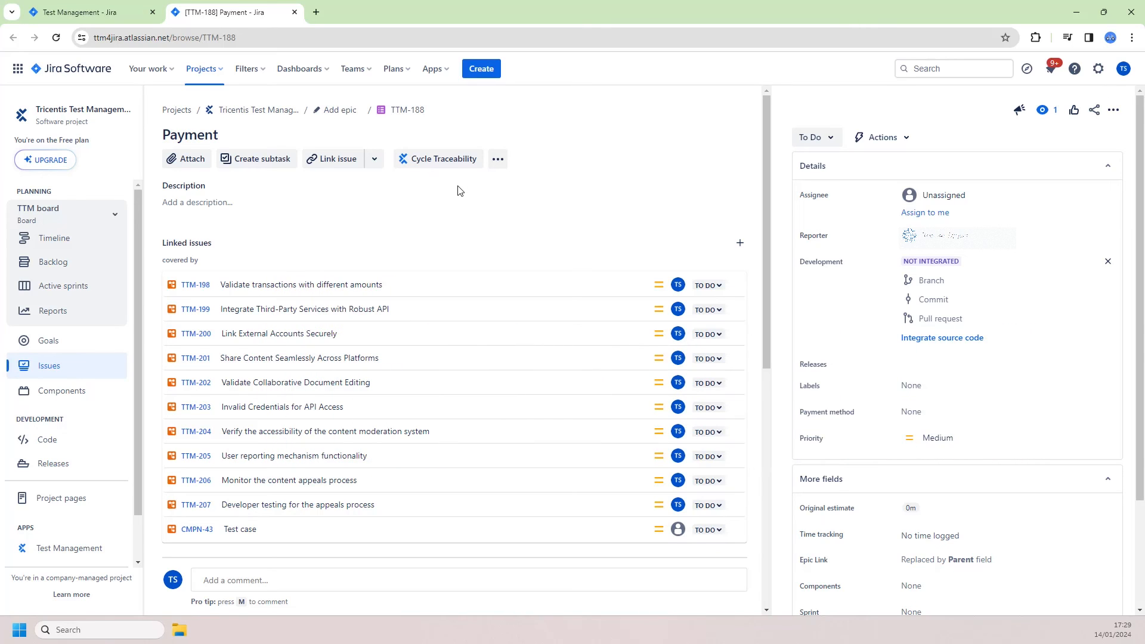
{"action": "left_click", "coordinate": [456, 164]}
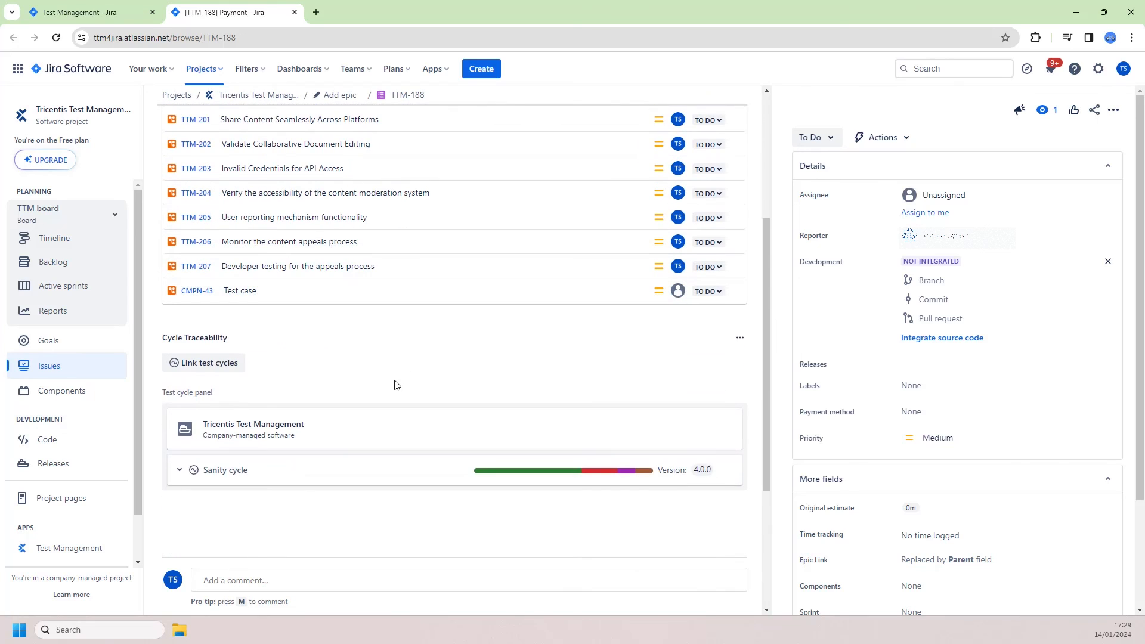
{"action": "scroll", "coordinate": [272, 299], "scroll_direction": "down", "scroll_amount": 3}
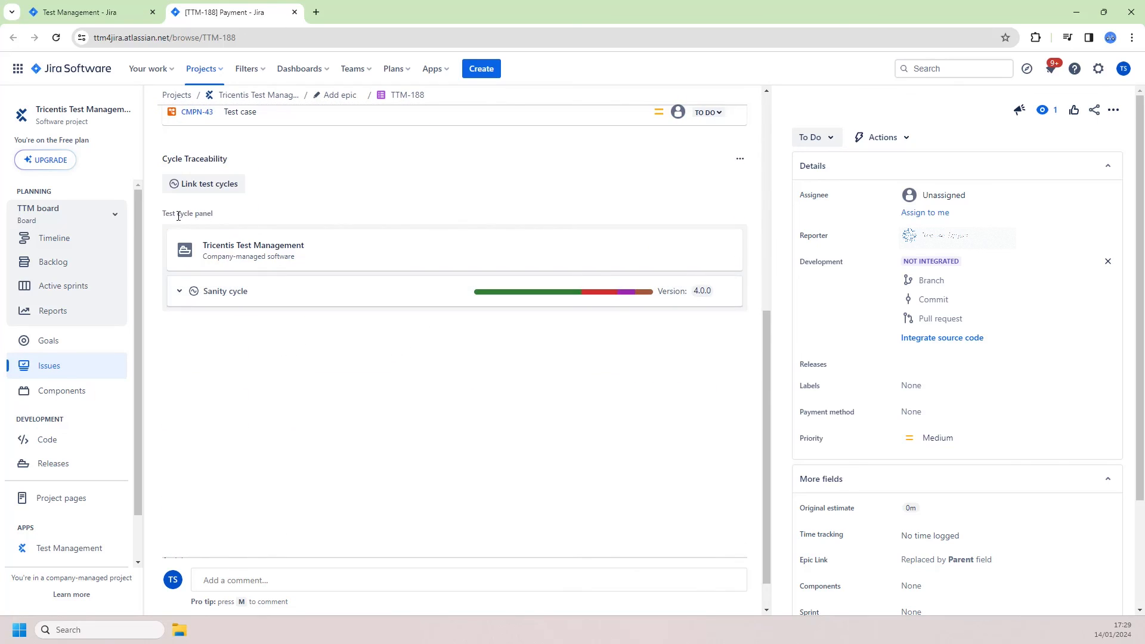
{"action": "left_click", "coordinate": [180, 292]}
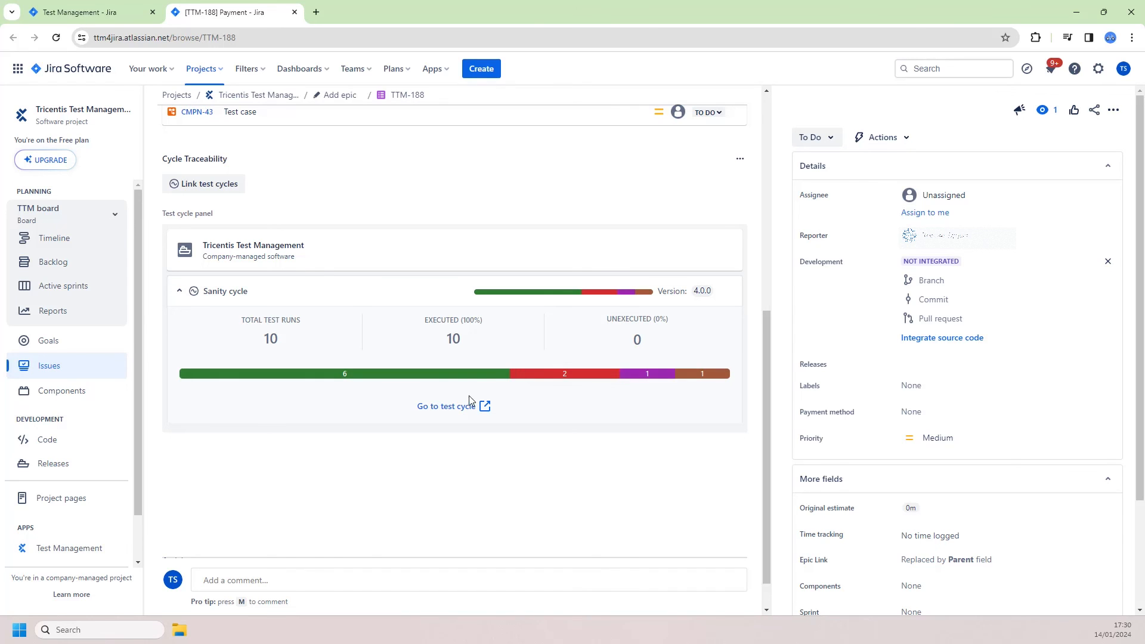
{"action": "left_click", "coordinate": [460, 408]}
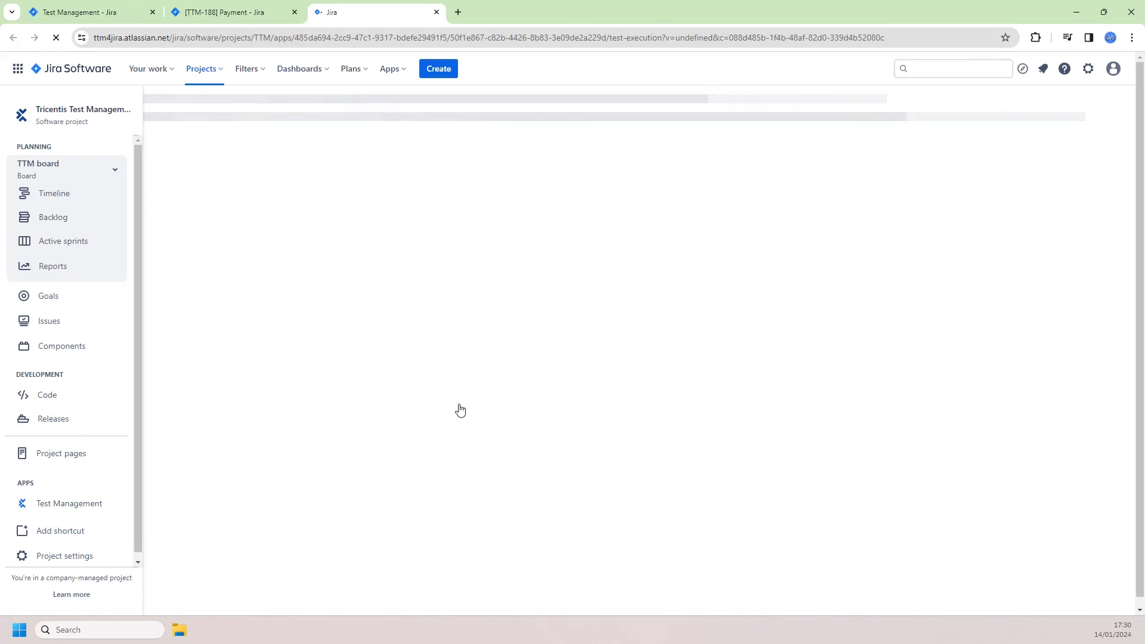